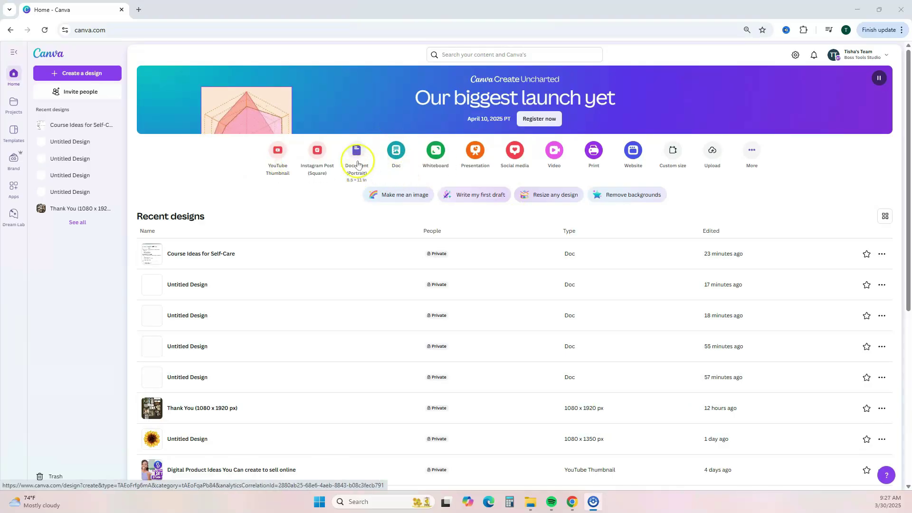
In a new Doc, have Magic Write brainstorm self-care course ideas and insert them
left_click(394, 151)
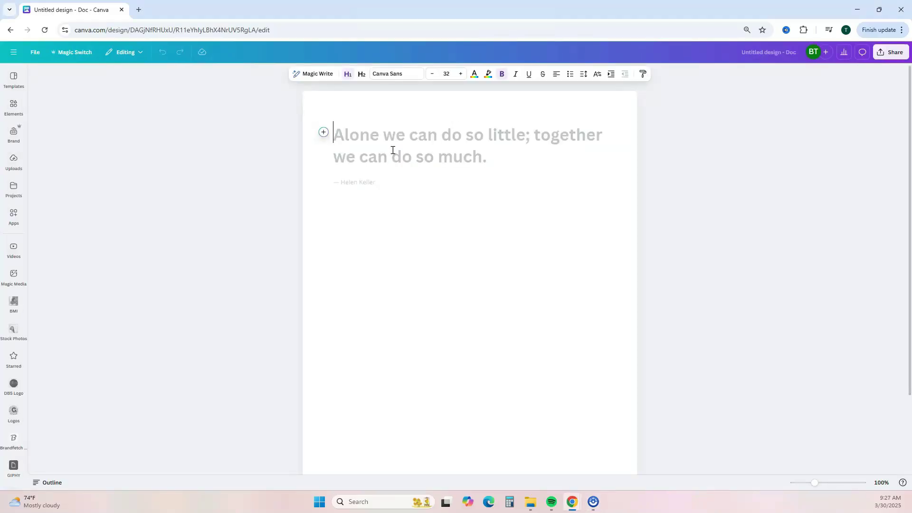
left_click(323, 133)
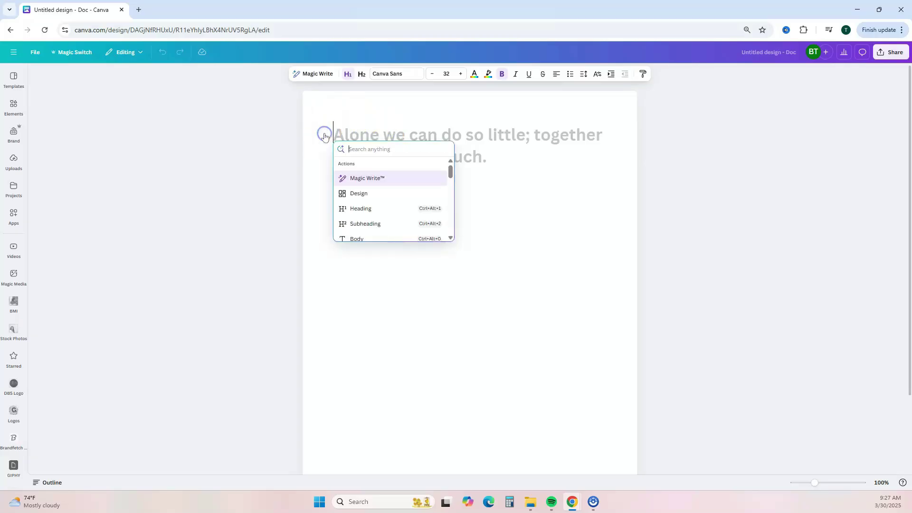
left_click(374, 183)
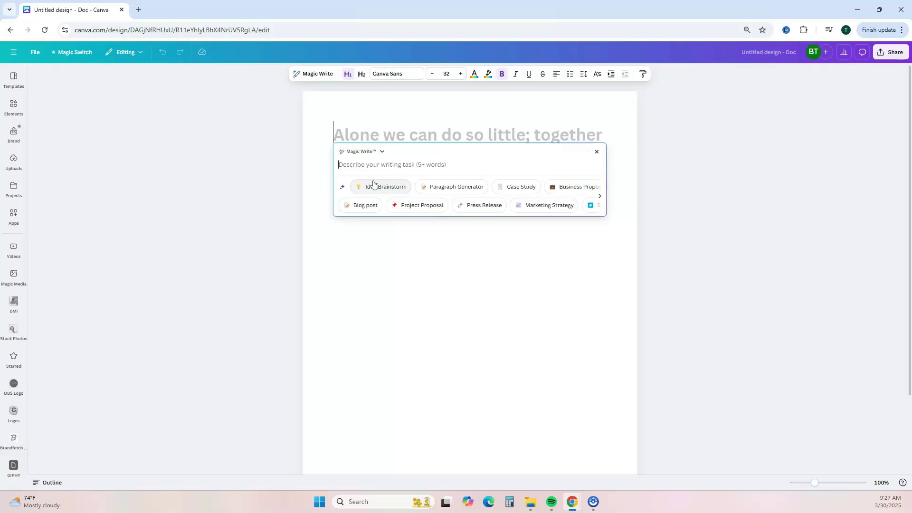
type("brainstorm course ideas for selfcare")
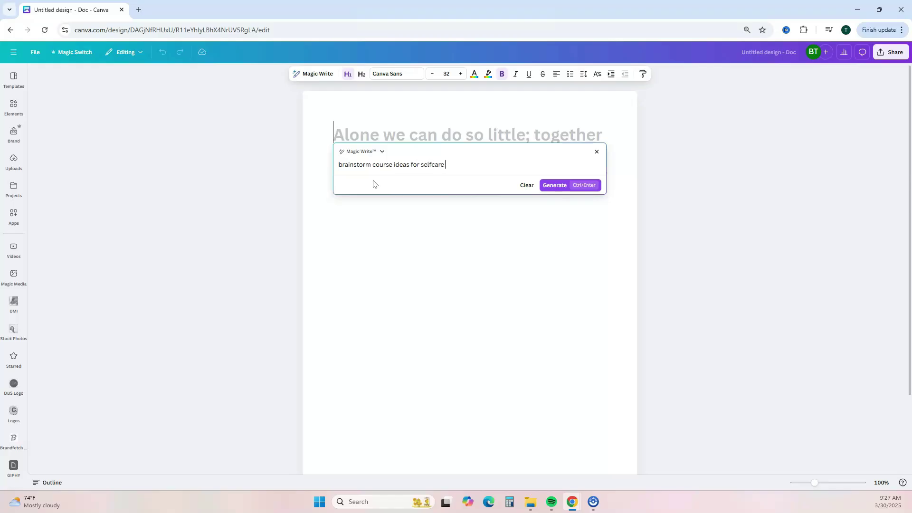
left_click(556, 186)
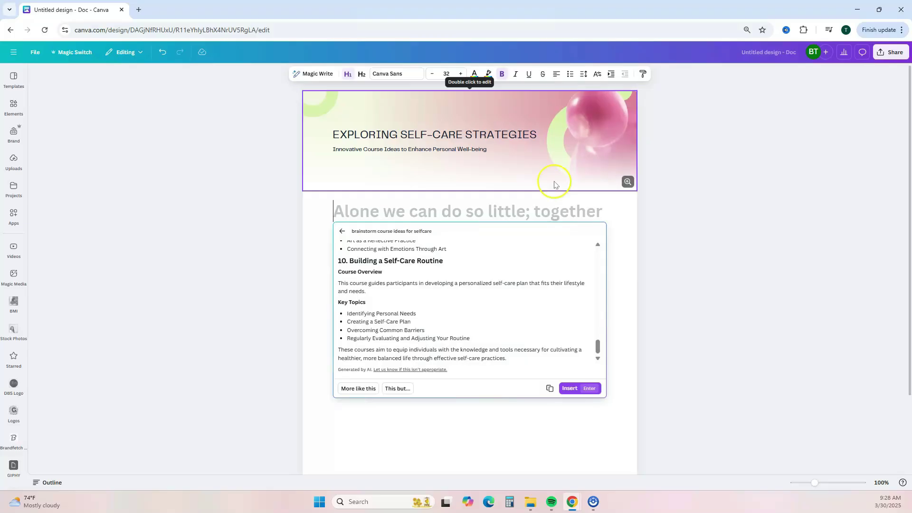
left_click(569, 389)
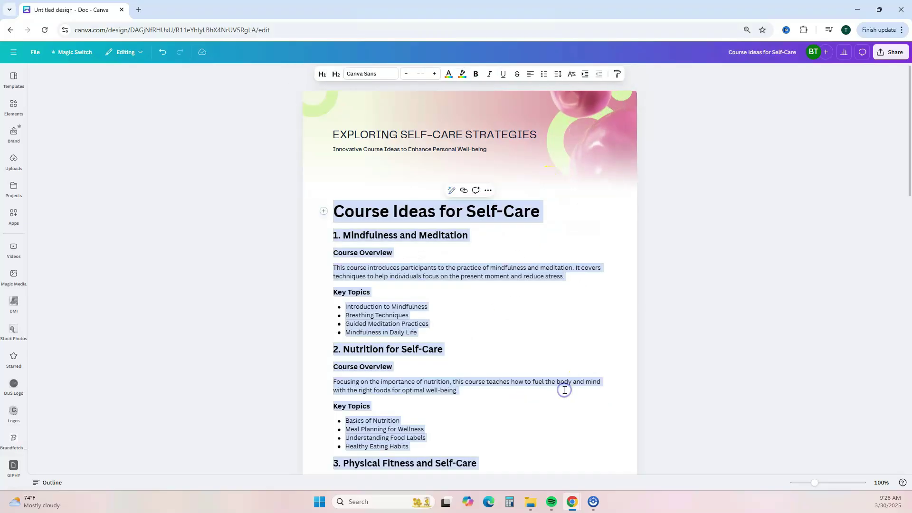
left_click(604, 242)
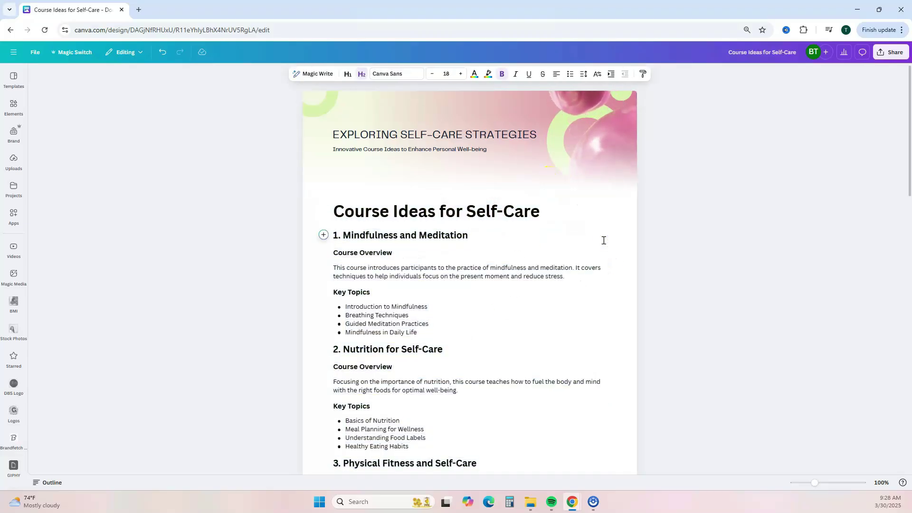
scroll(604, 240, "down", 2)
scroll(603, 239, "up", 1)
scroll(600, 238, "down", 2)
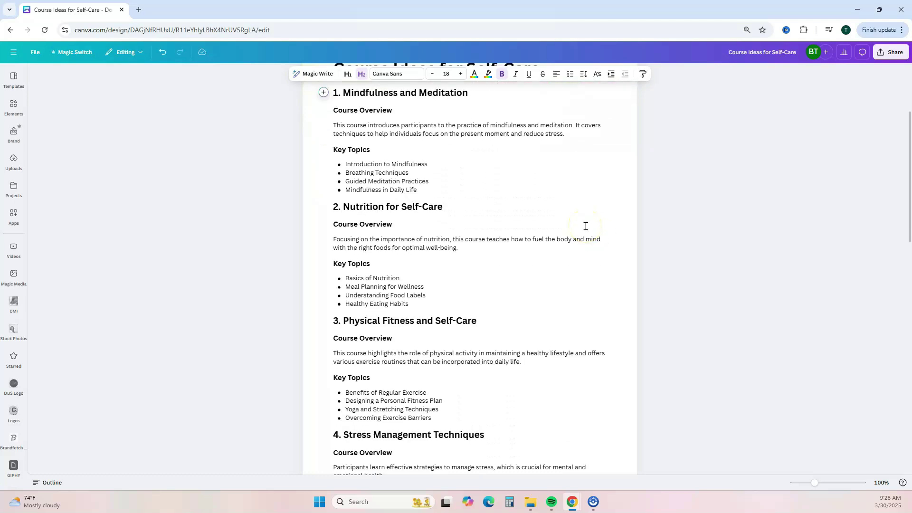
scroll(585, 225, "up", 2)
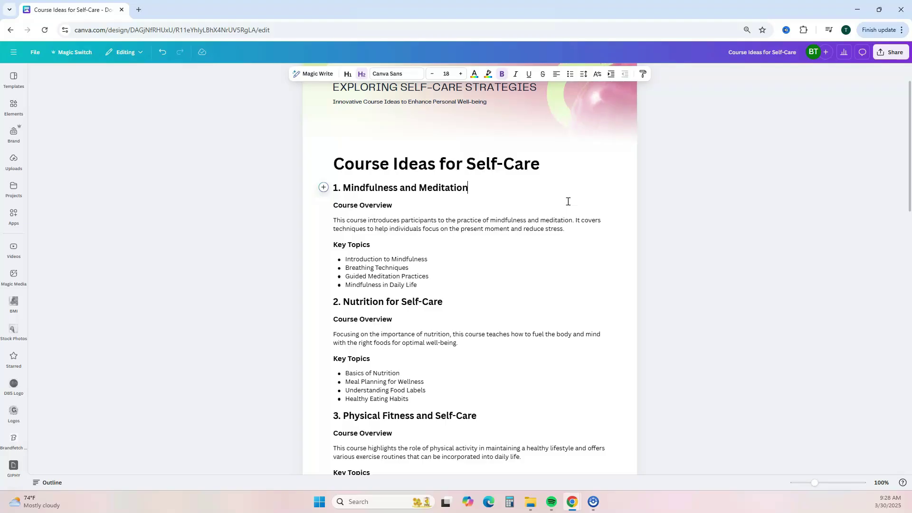
scroll(567, 201, "up", 1)
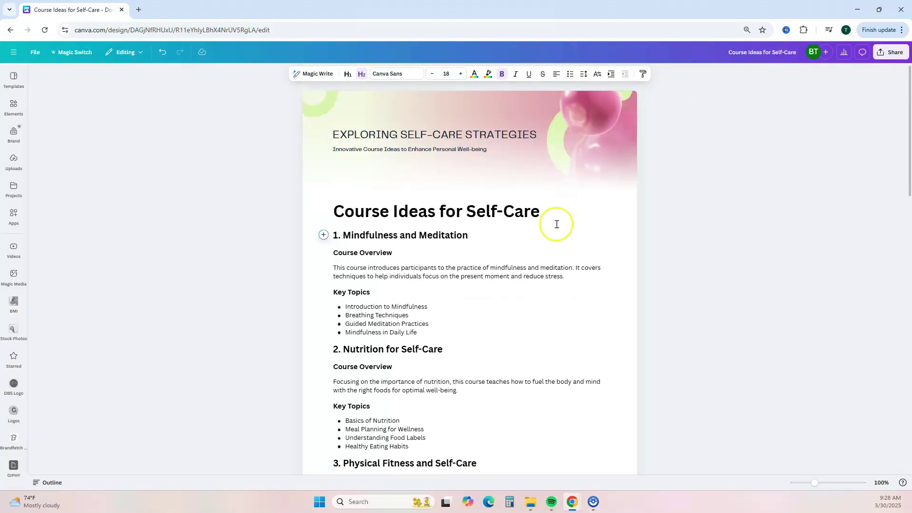
scroll(556, 228, "down", 1)
scroll(557, 228, "down", 5)
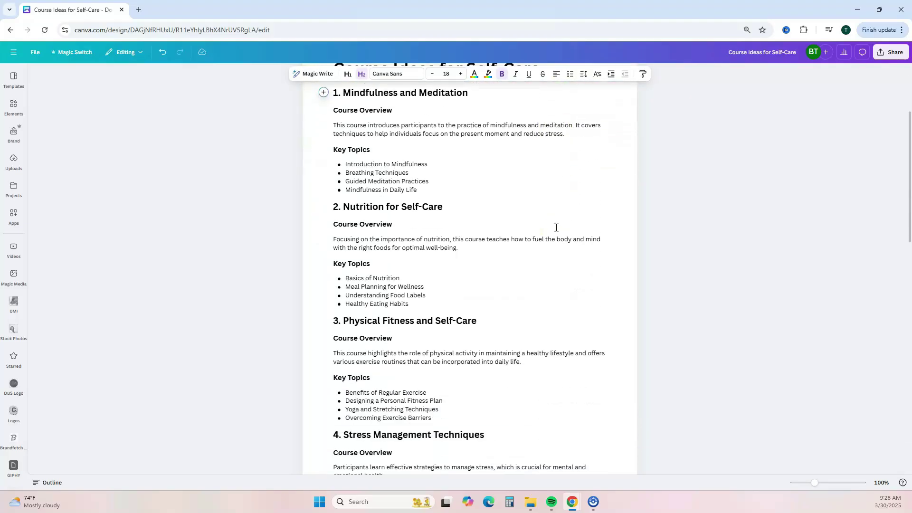
scroll(557, 227, "down", 2)
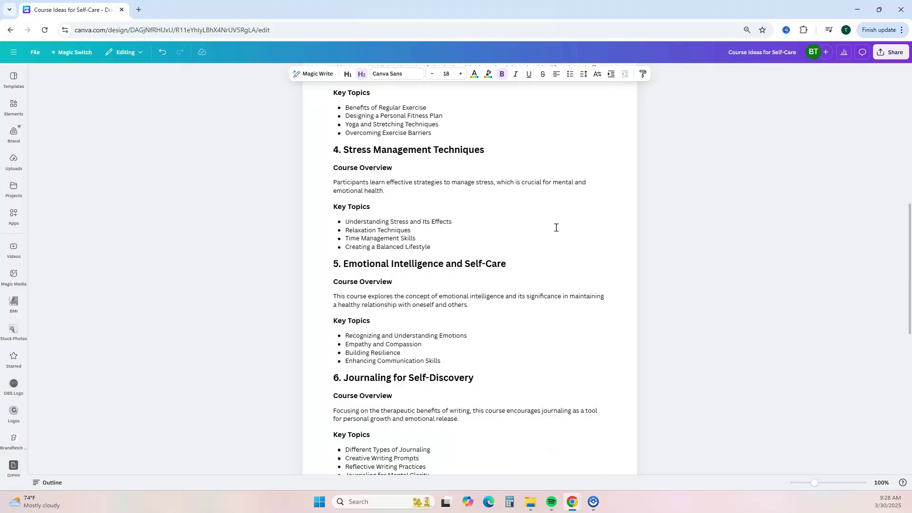
scroll(556, 227, "down", 4)
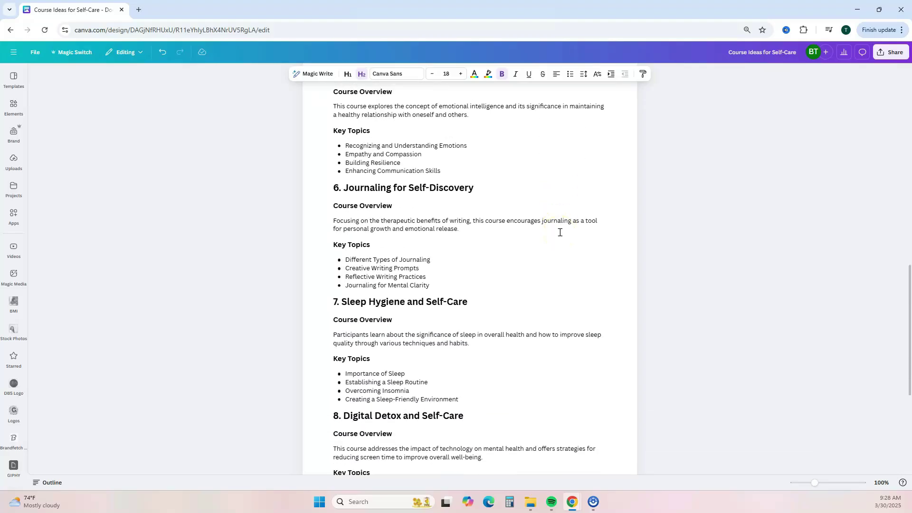
scroll(580, 257, "up", 11)
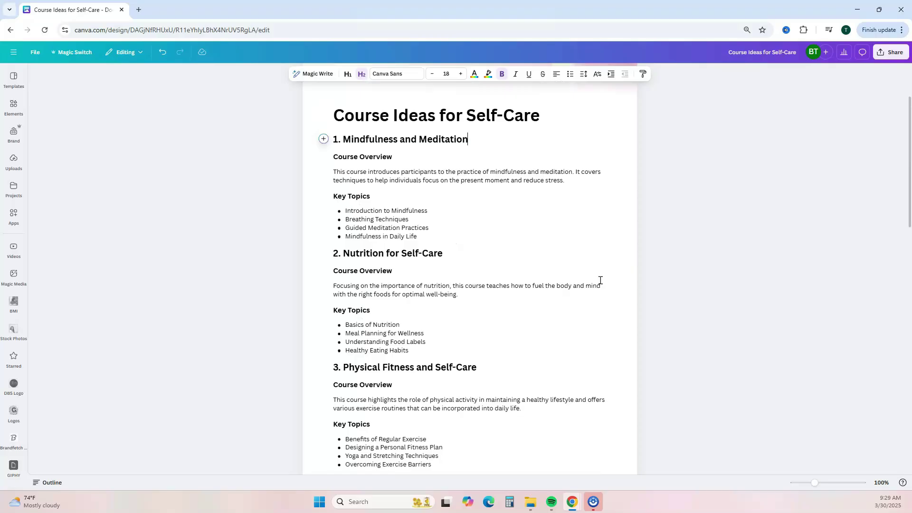
scroll(600, 280, "down", 9)
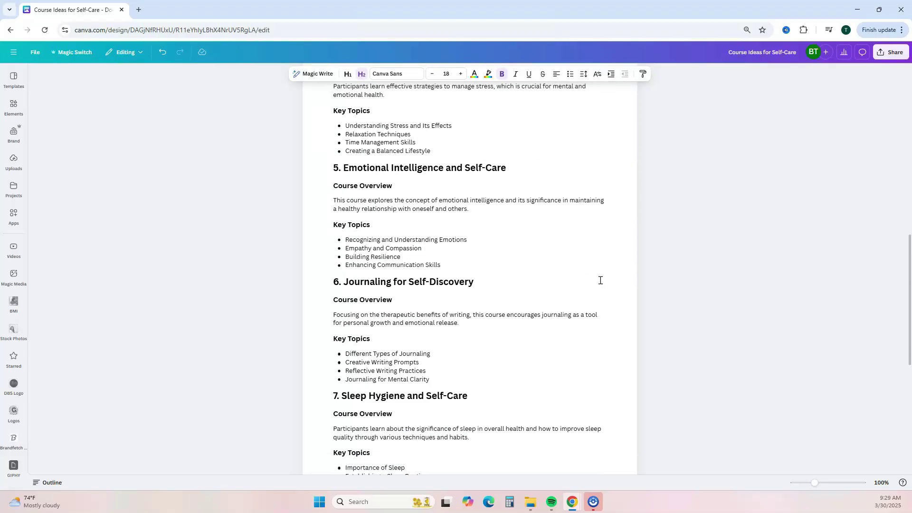
scroll(600, 281, "down", 5)
scroll(600, 280, "down", 3)
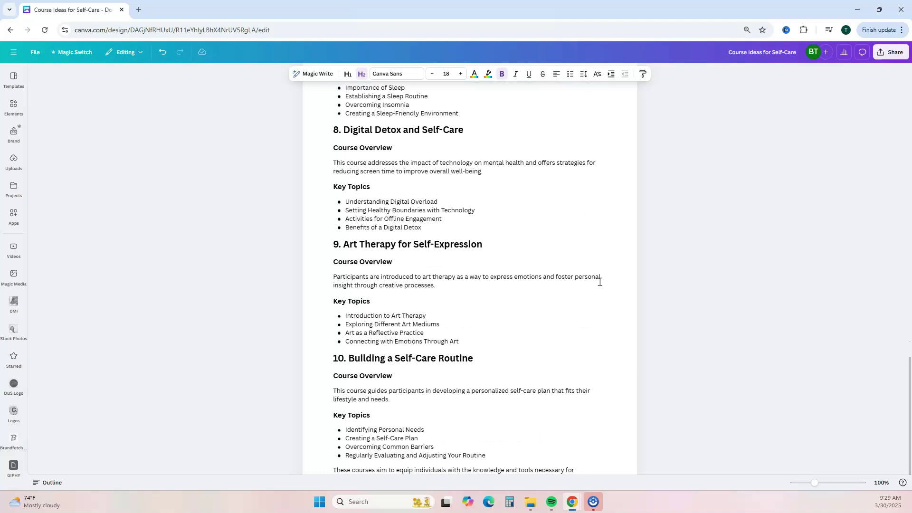
scroll(516, 302, "down", 1)
left_click(588, 447)
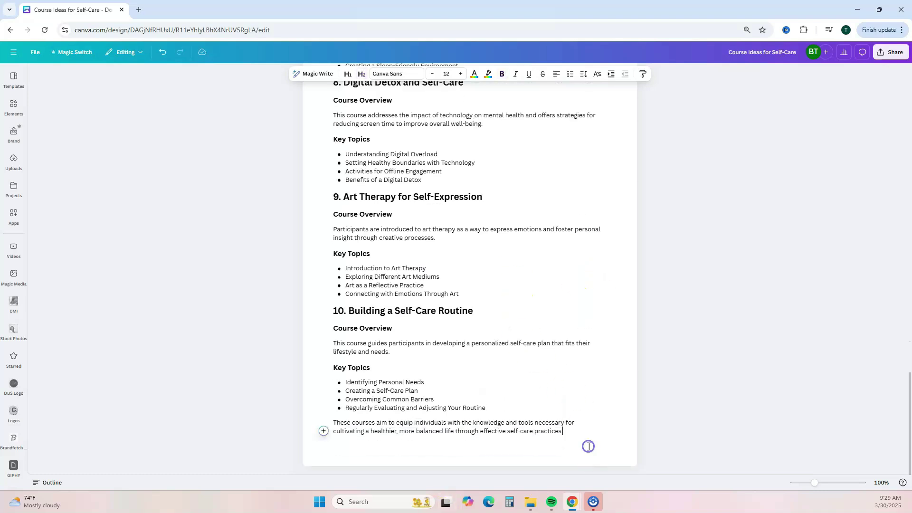
On a new line, have Magic Write create course content for ideas #1, 4, 10, 6 and insert it
key("Return")
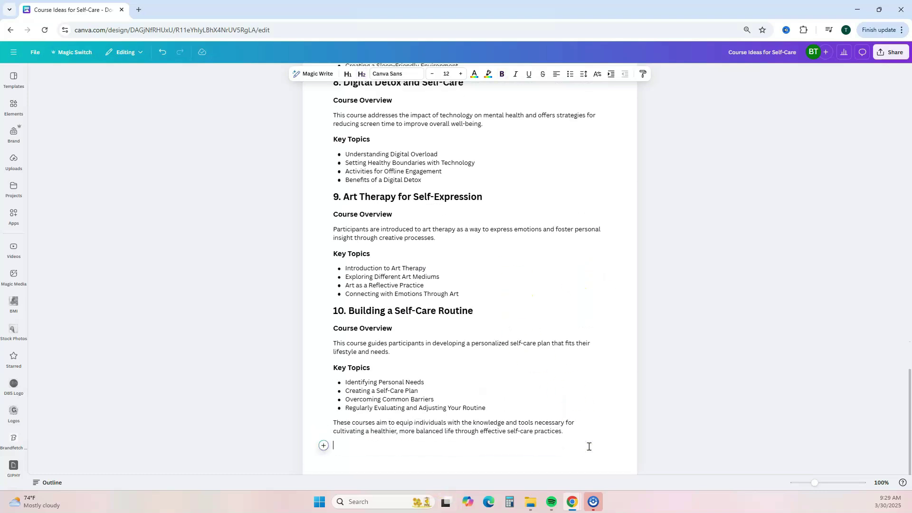
left_click(324, 446)
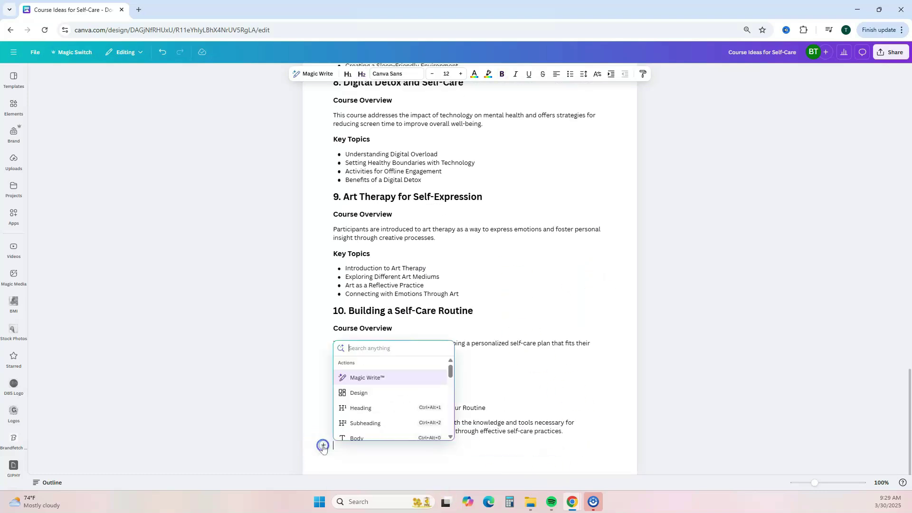
left_click(368, 377)
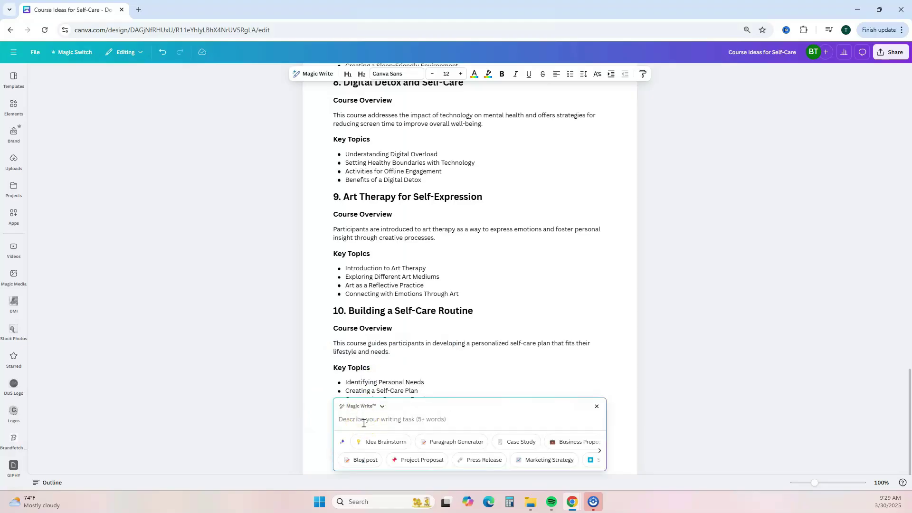
type("creat")
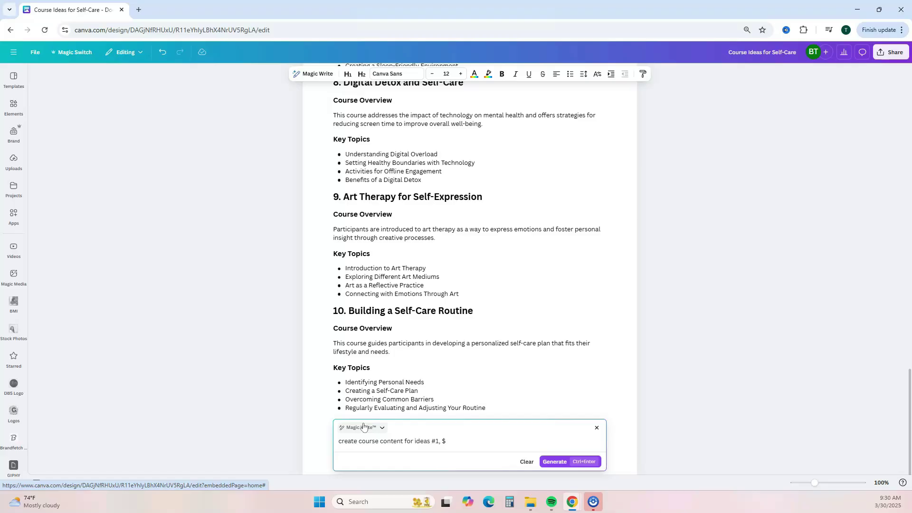
type("e course content for ideas #1, 4, 10,")
scroll(464, 306, "up", 4)
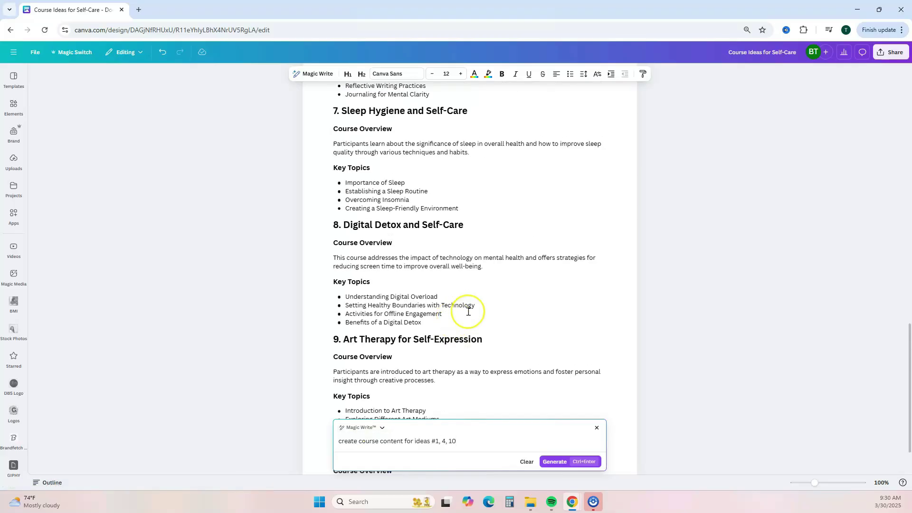
type("6")
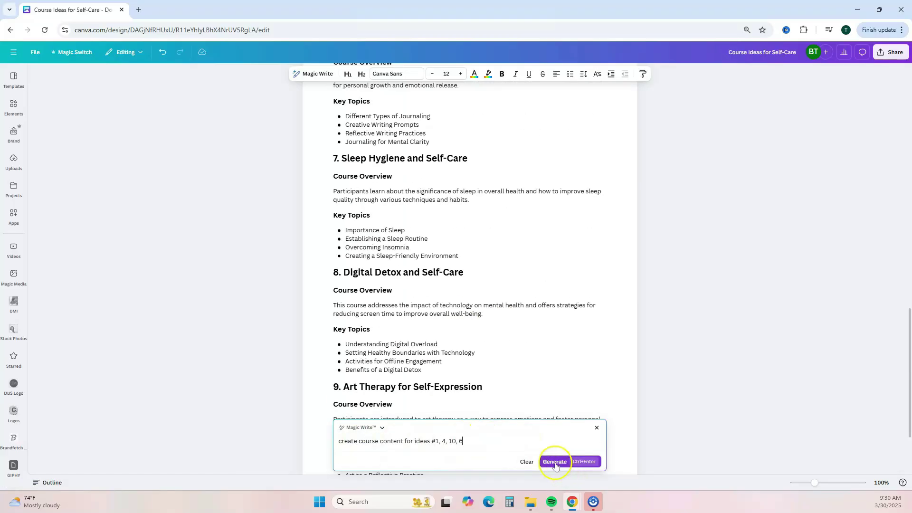
left_click(555, 461)
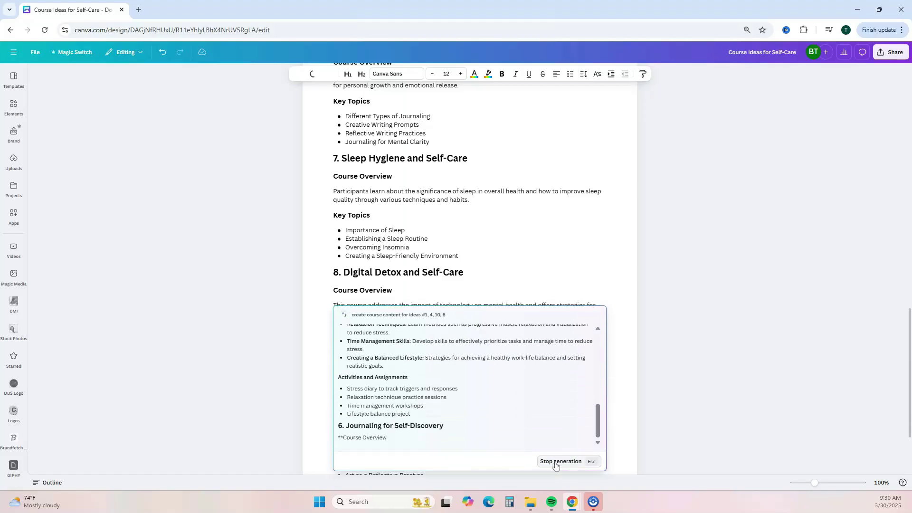
scroll(518, 349, "down", 10)
scroll(518, 350, "down", 10)
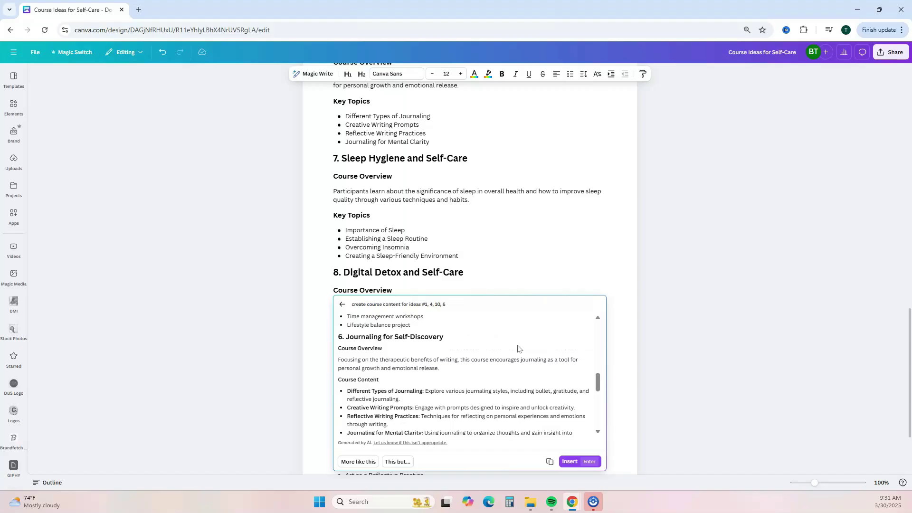
left_click(570, 462)
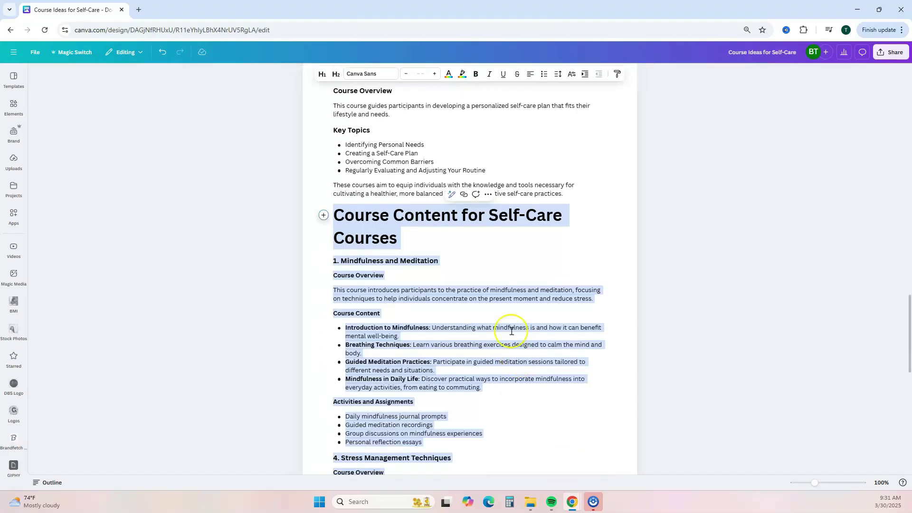
left_click(536, 272)
scroll(568, 297, "down", 2)
scroll(570, 295, "up", 2)
scroll(586, 309, "down", 2)
scroll(575, 309, "down", 4)
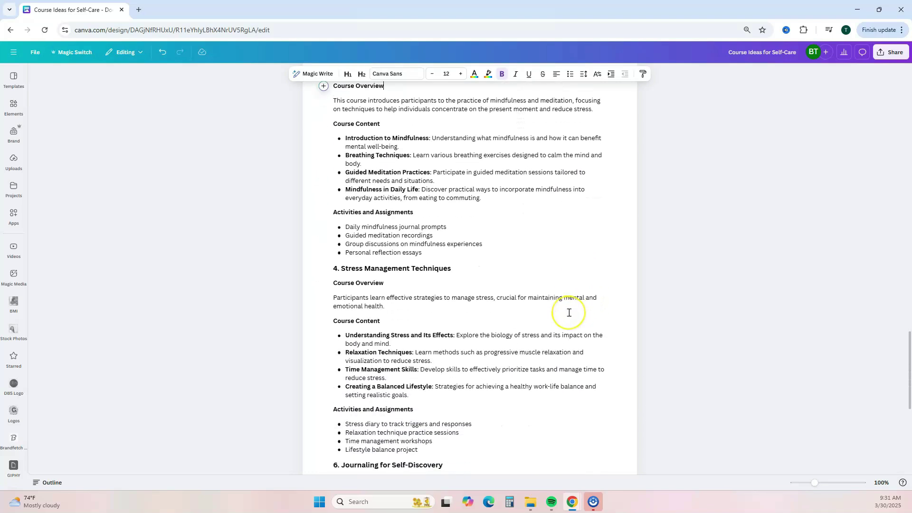
scroll(570, 312, "up", 2)
scroll(568, 313, "up", 2)
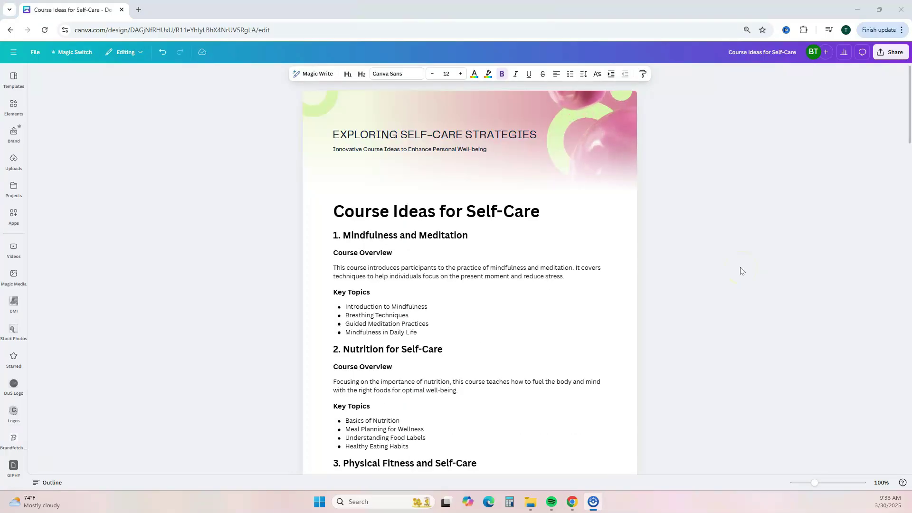
scroll(732, 268, "down", 5)
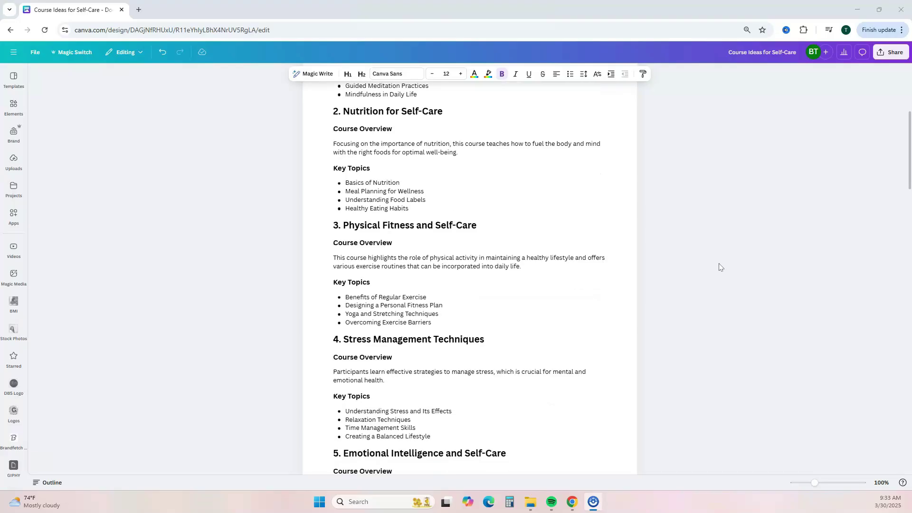
scroll(720, 267, "down", 2)
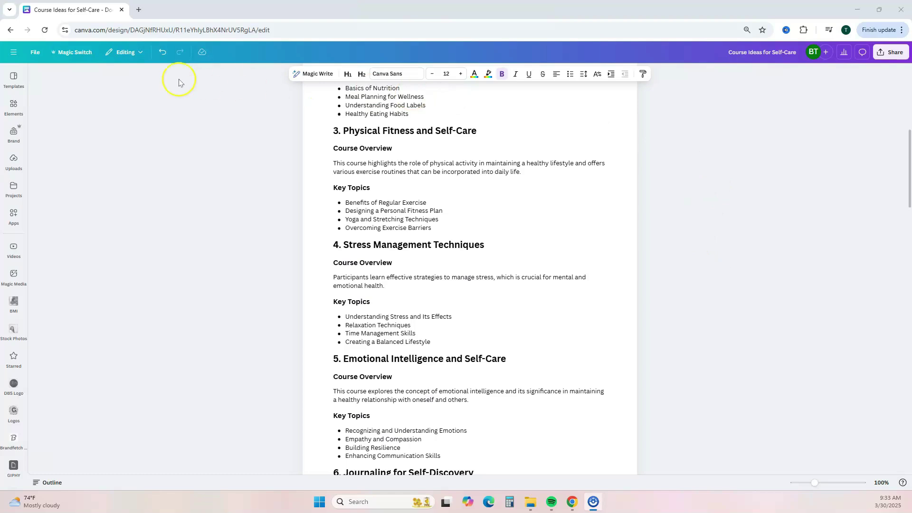
Create a new blank Presentation (16:9) design from the doc's File menu
left_click(37, 55)
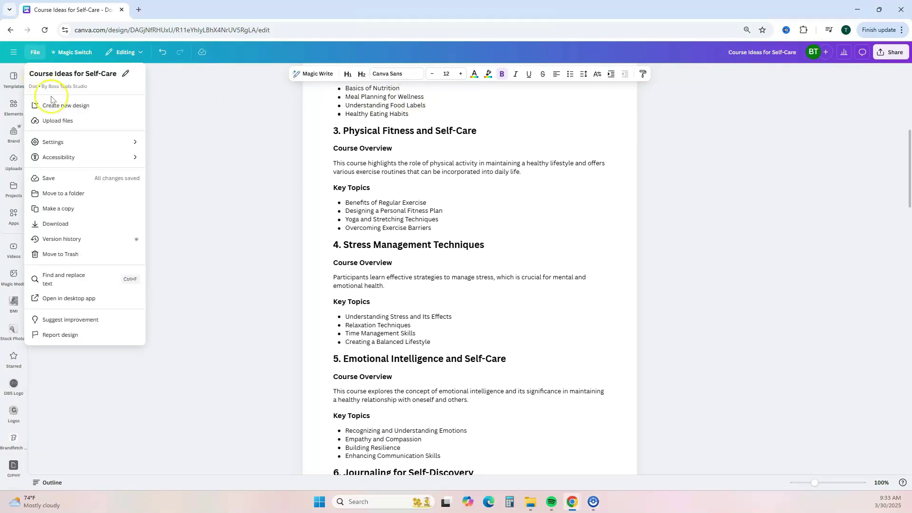
left_click(61, 111)
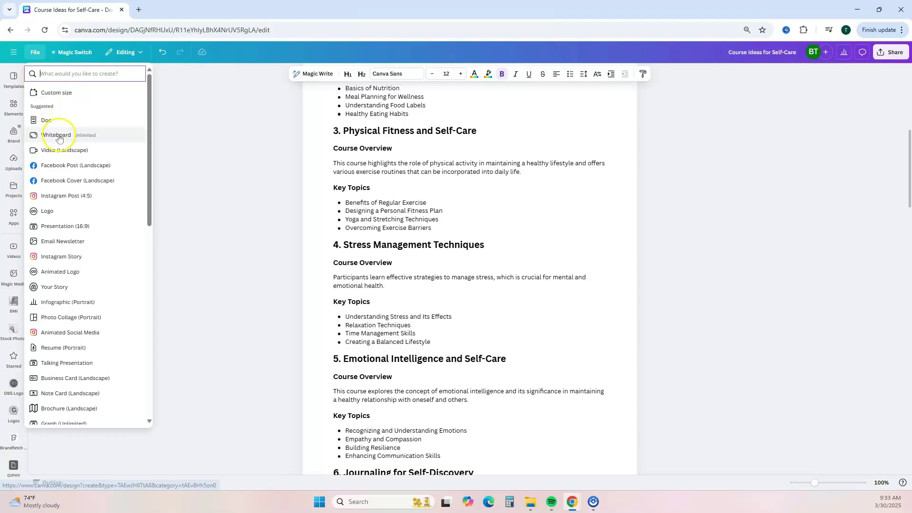
left_click(65, 228)
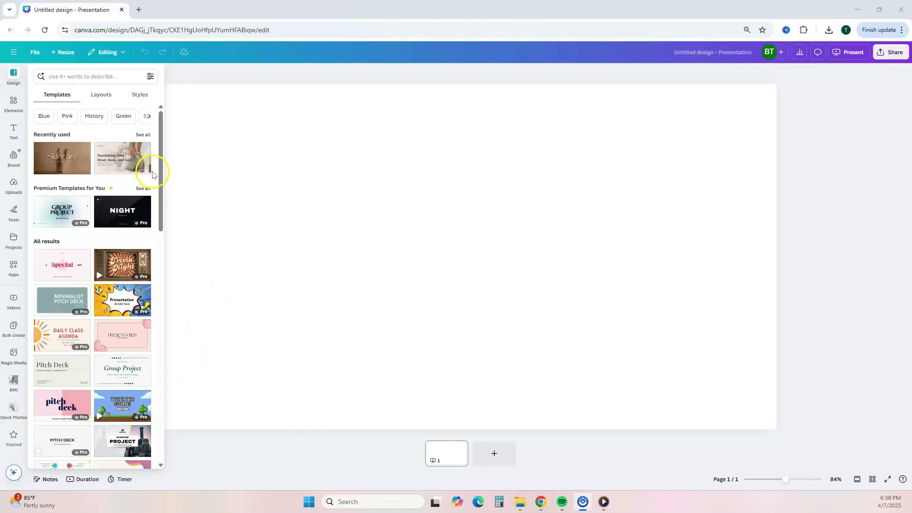
Browse presentation templates, running a recent 'real estate' template search
left_click_drag(161, 179, 153, 291)
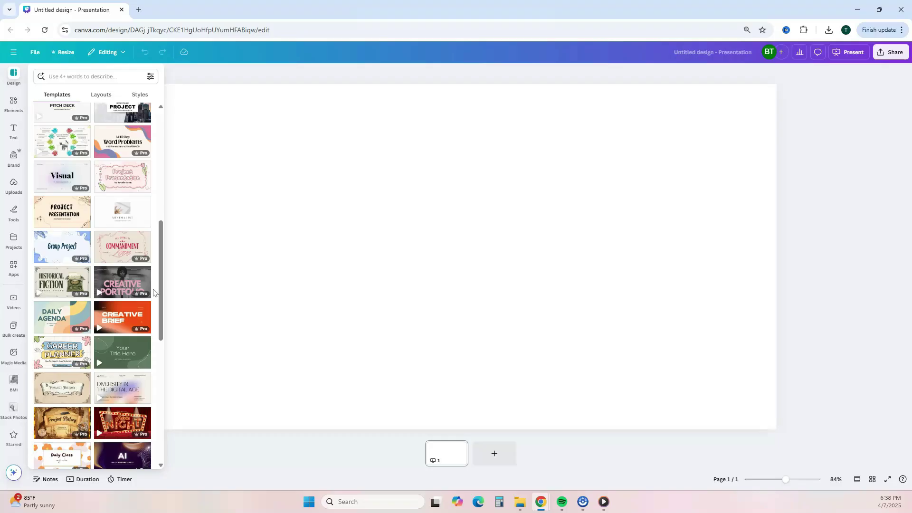
mouse_move(79, 192)
mouse_move(162, 264)
left_mouse_down()
mouse_move(164, 287)
mouse_move(160, 266)
left_mouse_up()
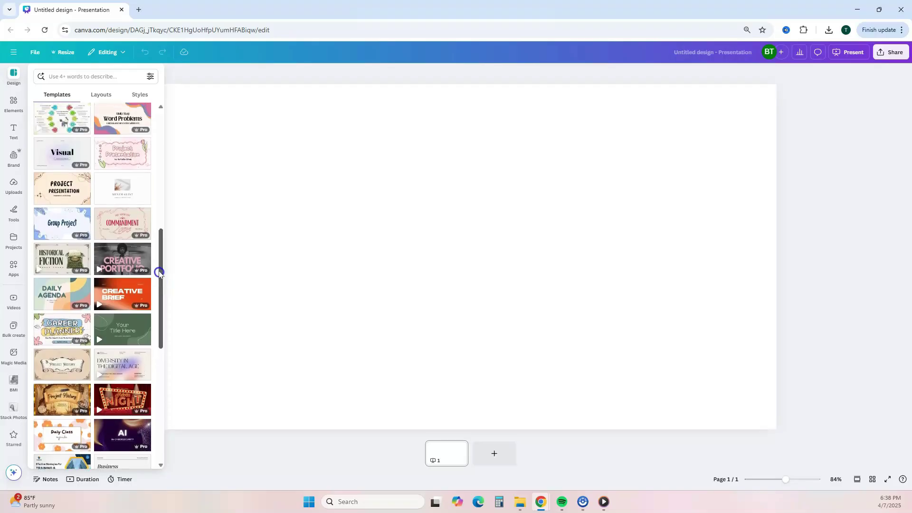
left_click(64, 77)
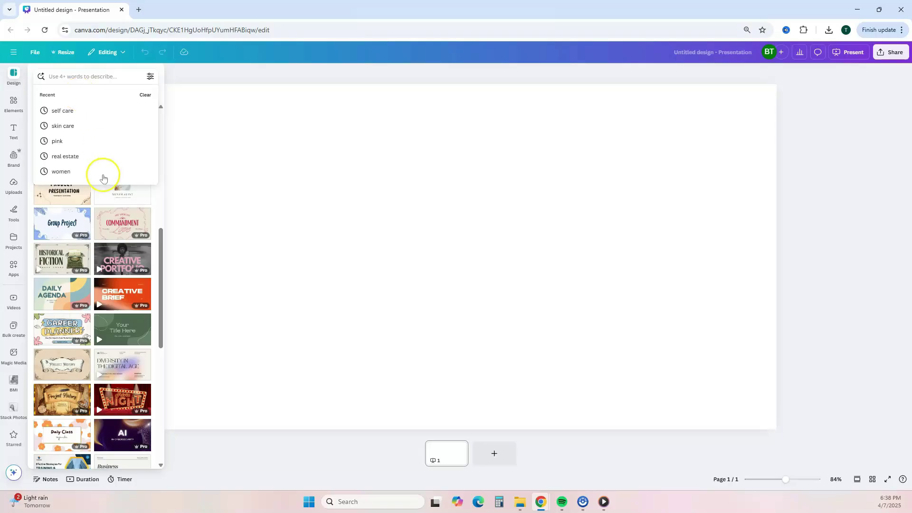
left_click(76, 156)
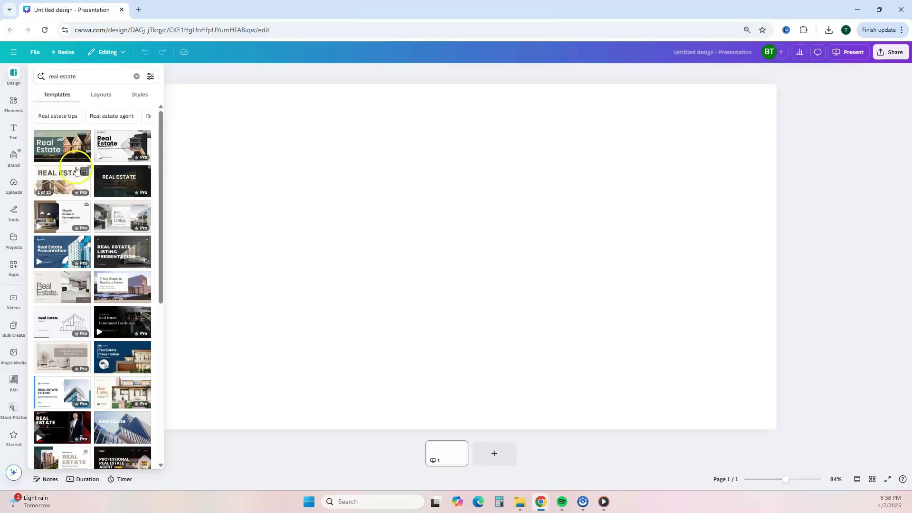
scroll(130, 341, "down", 5)
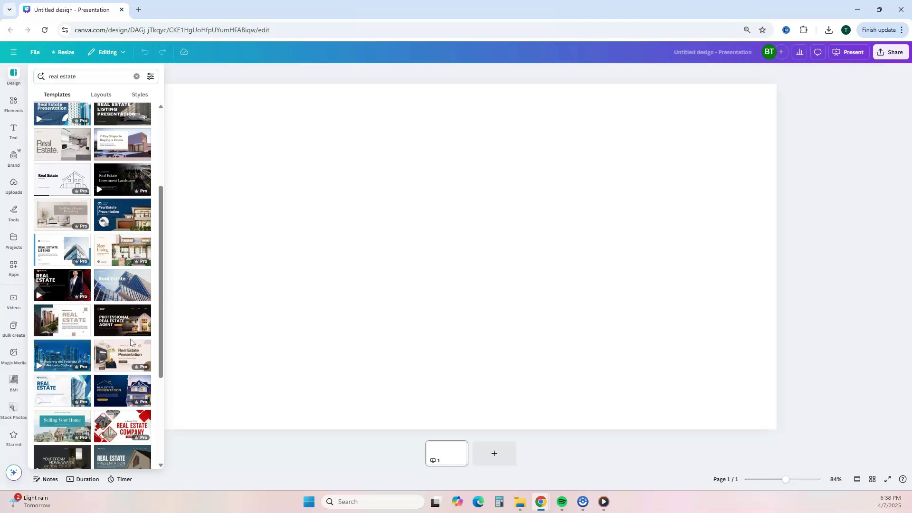
Replace the template search with 'pink' and browse the results
left_click(105, 74)
left_click_drag(105, 75, 49, 77)
type("pink")
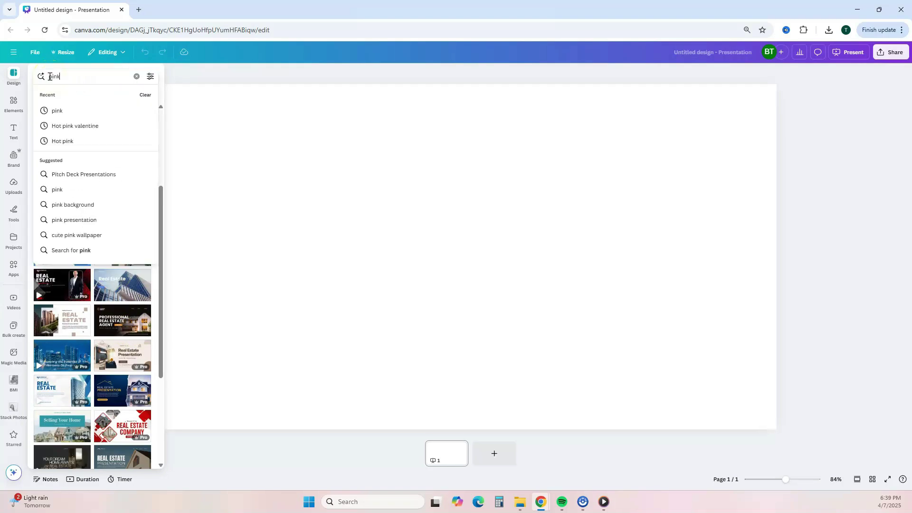
key("Return")
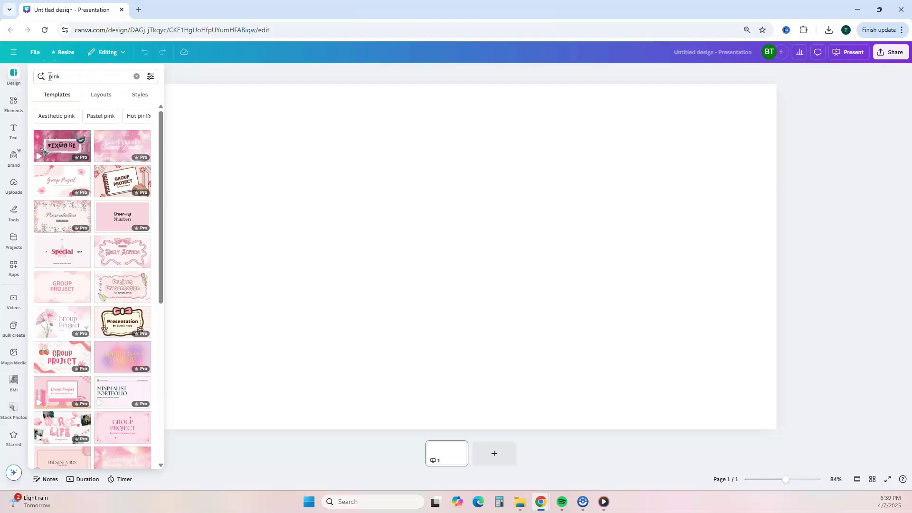
scroll(109, 184, "down", 2)
left_click(109, 185)
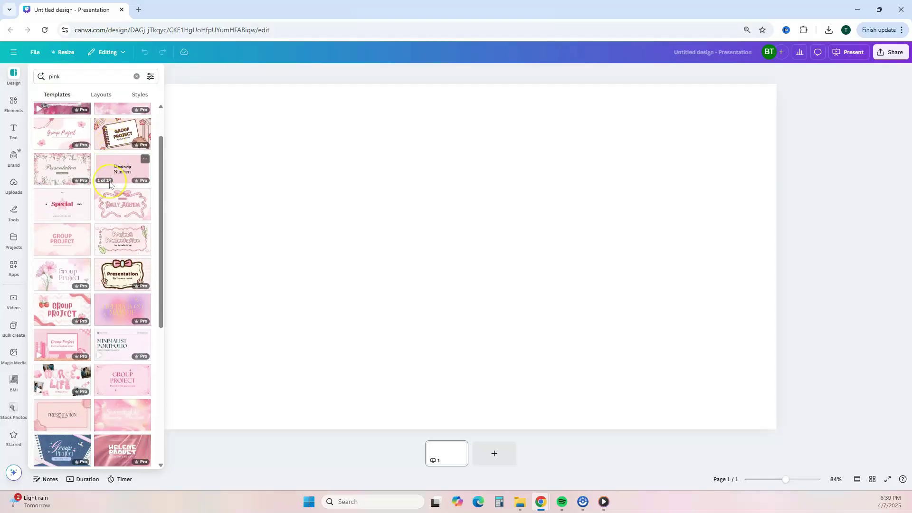
scroll(109, 185, "down", 2)
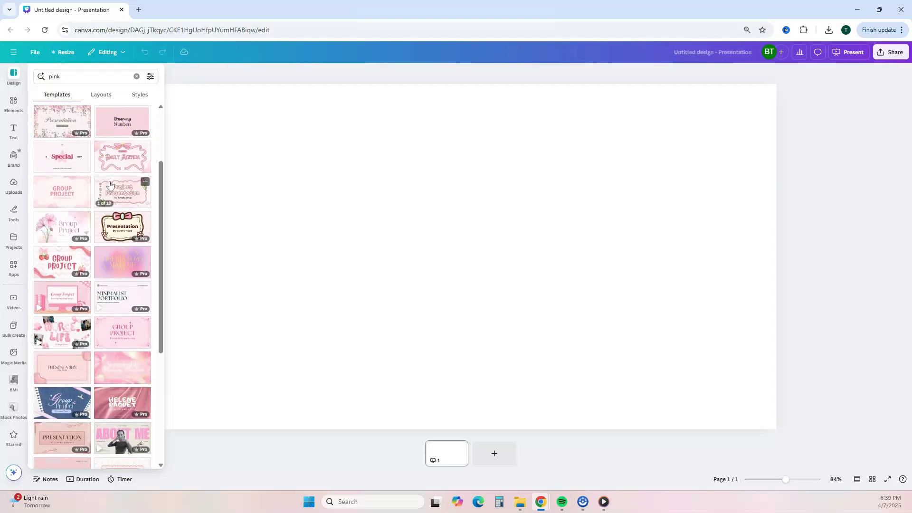
Search templates for 'self care' and open the Nourishing Your Mind, Body, and Soul template
left_click(137, 76)
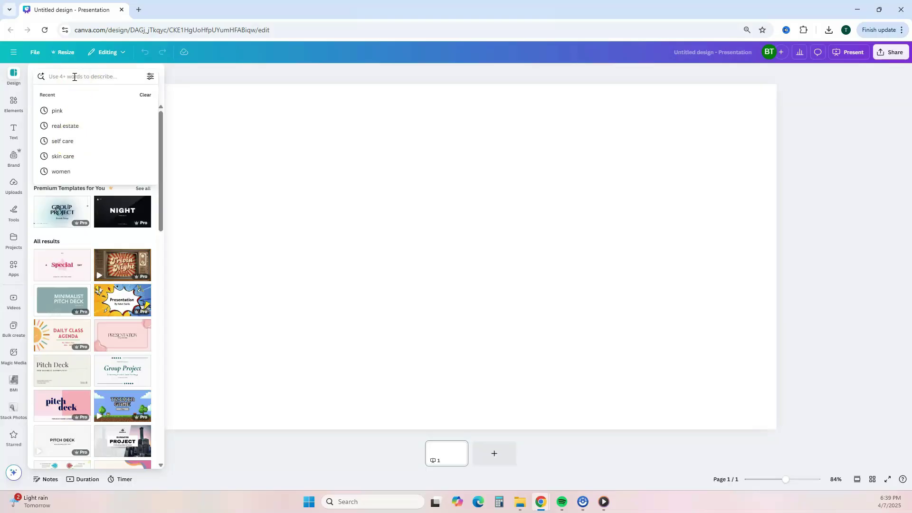
left_click(63, 141)
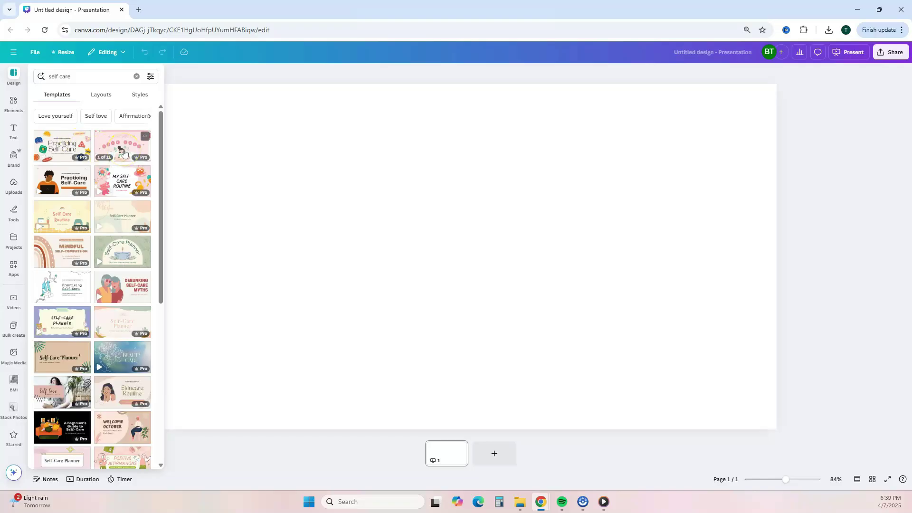
scroll(123, 152, "down", 5)
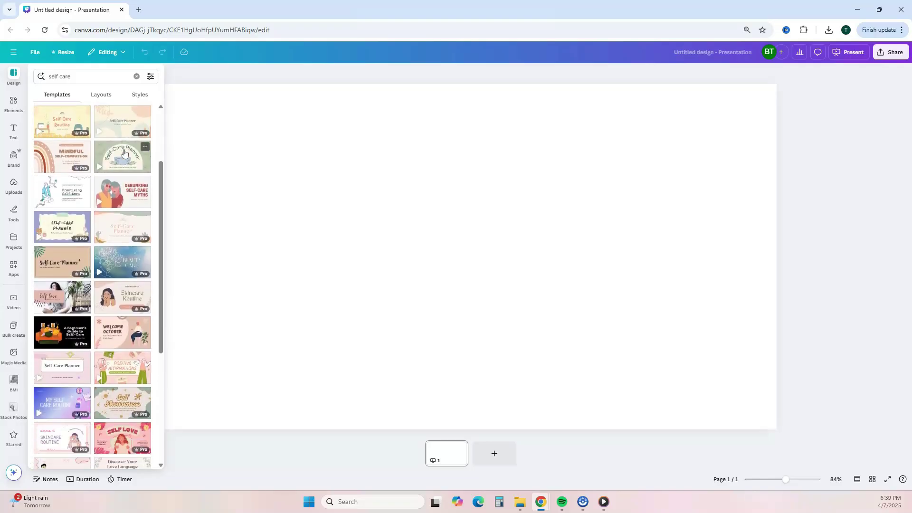
scroll(123, 152, "down", 3)
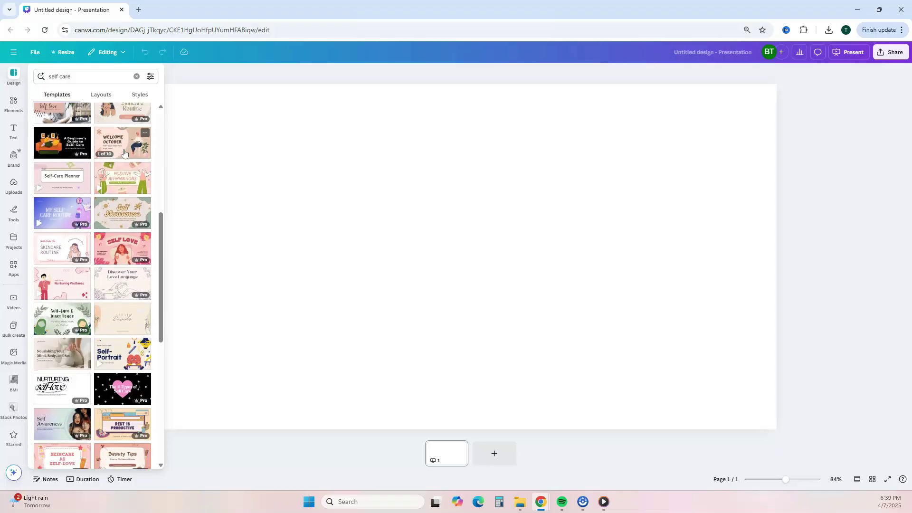
scroll(123, 152, "down", 2)
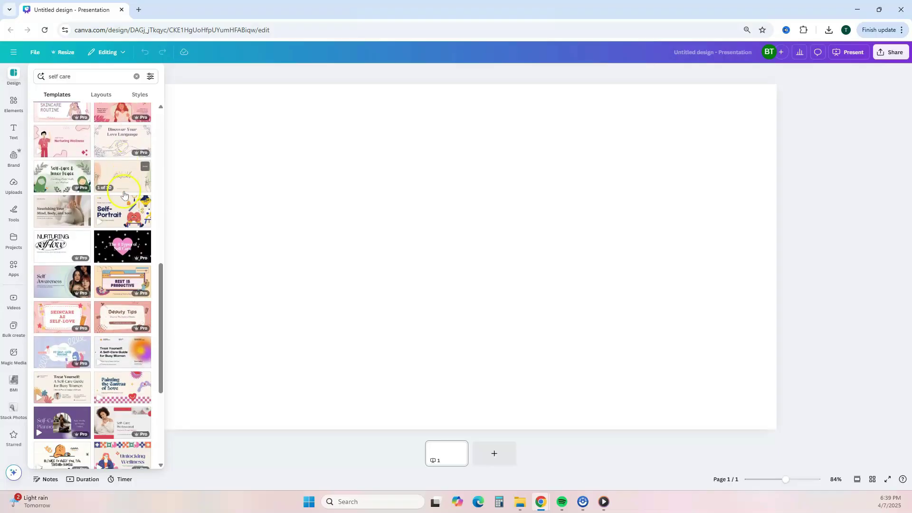
left_click(62, 215)
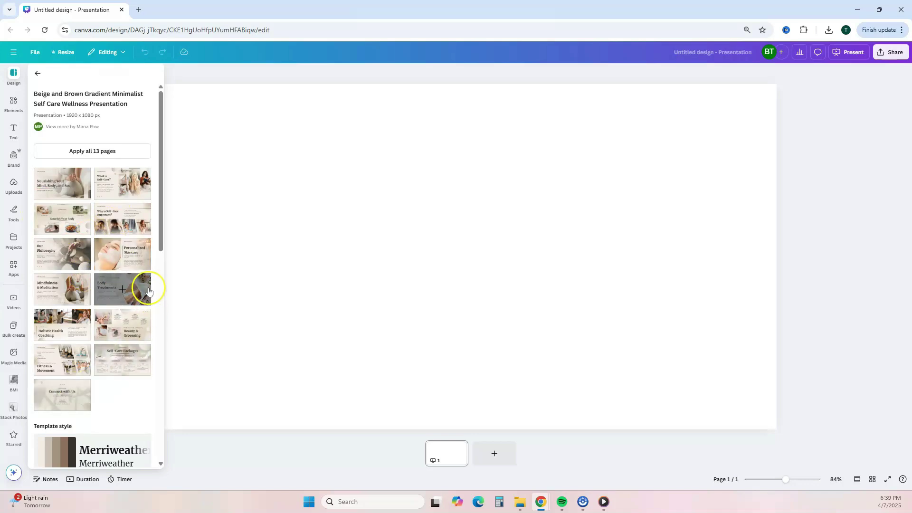
scroll(159, 242, "down", 4)
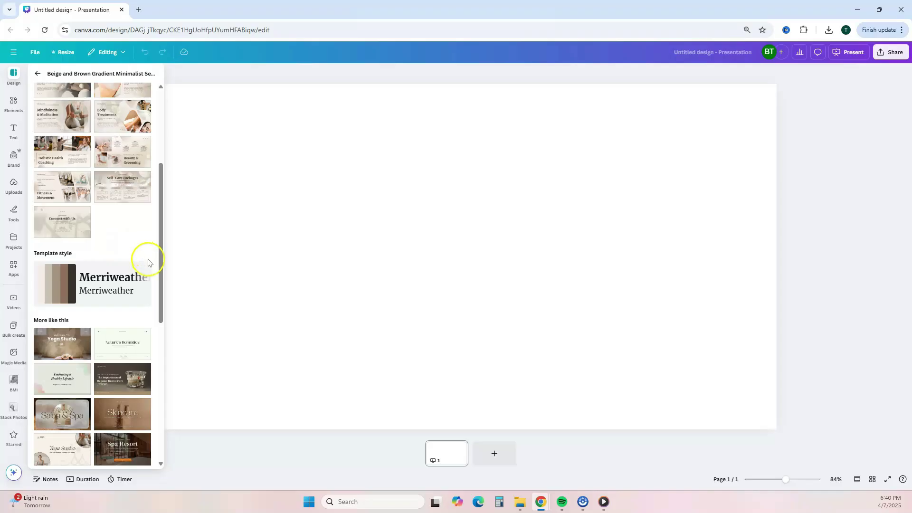
scroll(147, 262, "down", 2)
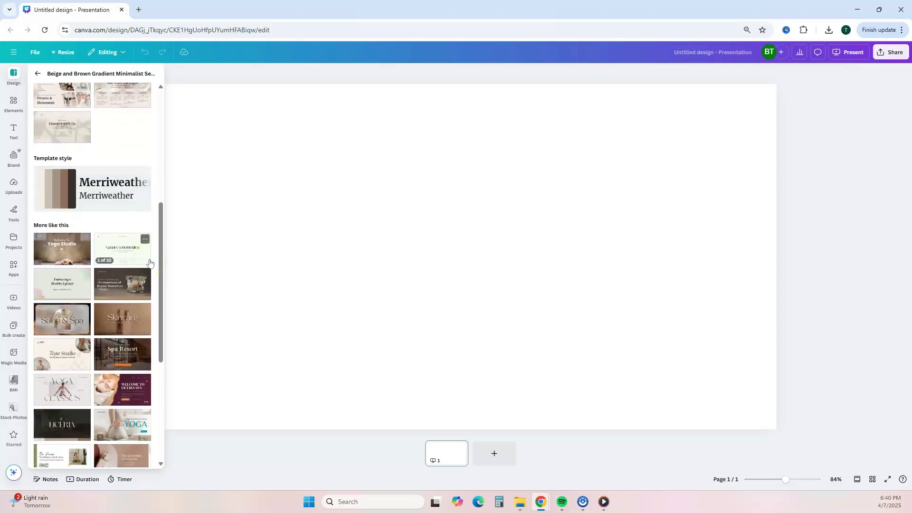
scroll(149, 263, "down", 1)
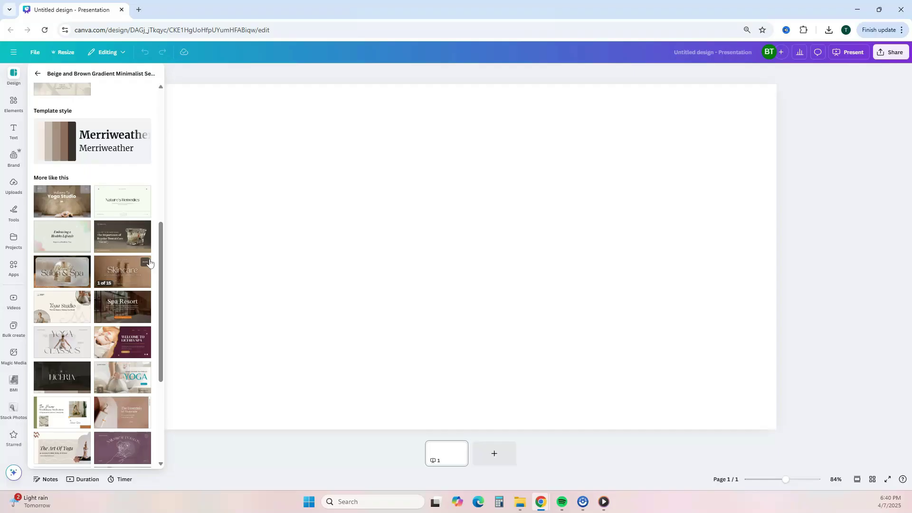
left_click(138, 262)
scroll(135, 261, "up", 6)
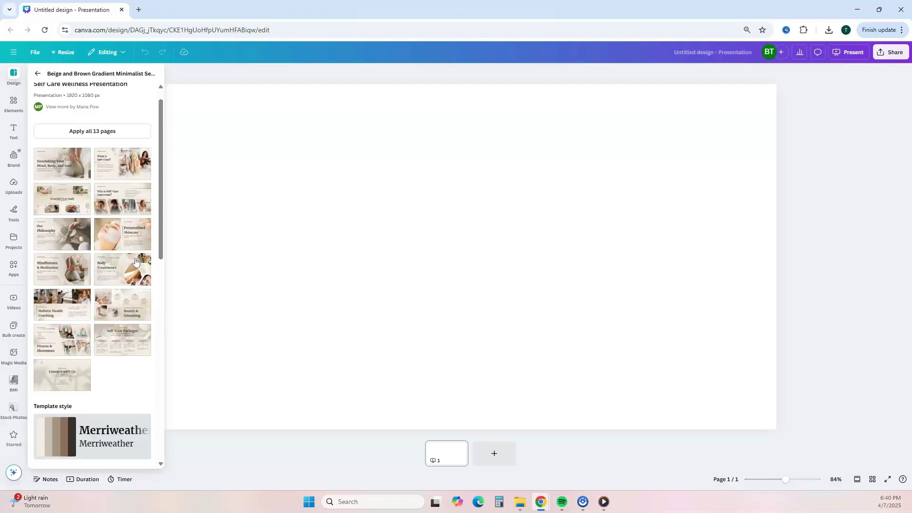
scroll(135, 261, "up", 1)
left_click(81, 171)
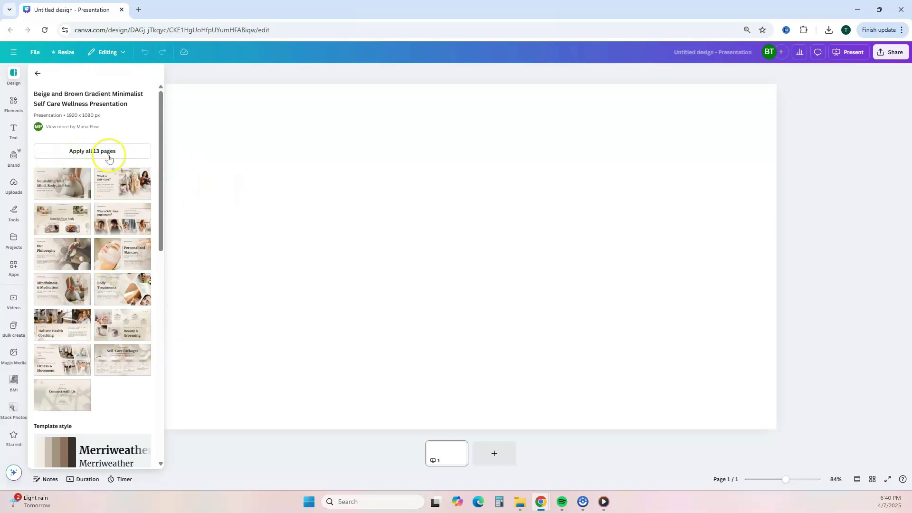
left_click(97, 152)
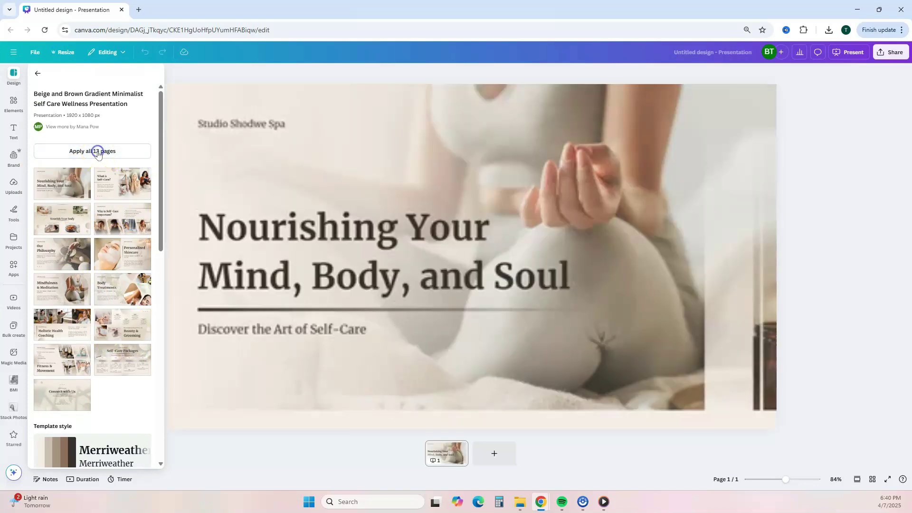
Apply all 13 template pages, open the Brown and White Modern Skincare template, and add a page
left_click(232, 191)
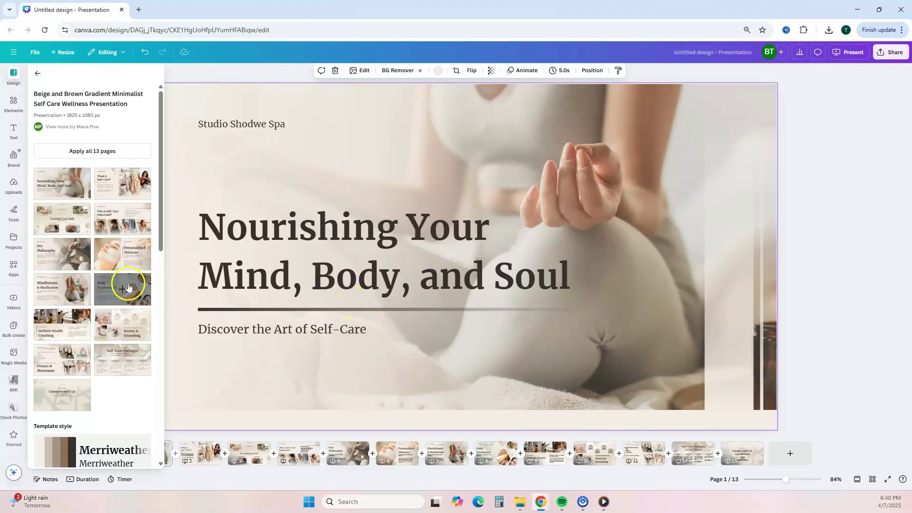
scroll(128, 287, "down", 4)
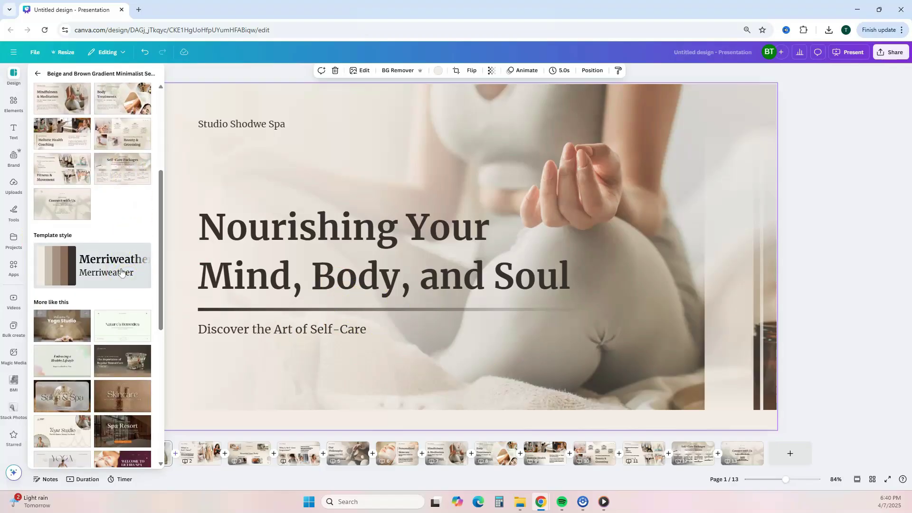
scroll(121, 272, "down", 1)
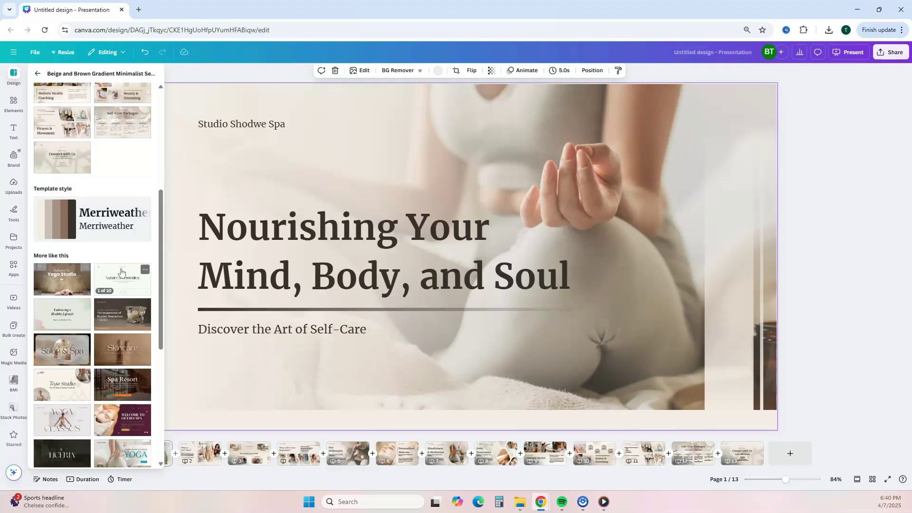
left_click(129, 343)
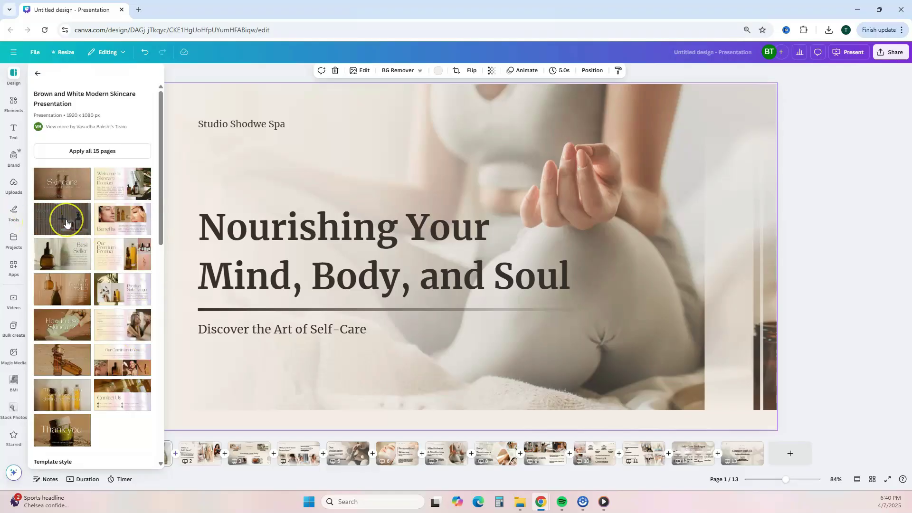
left_click(177, 457)
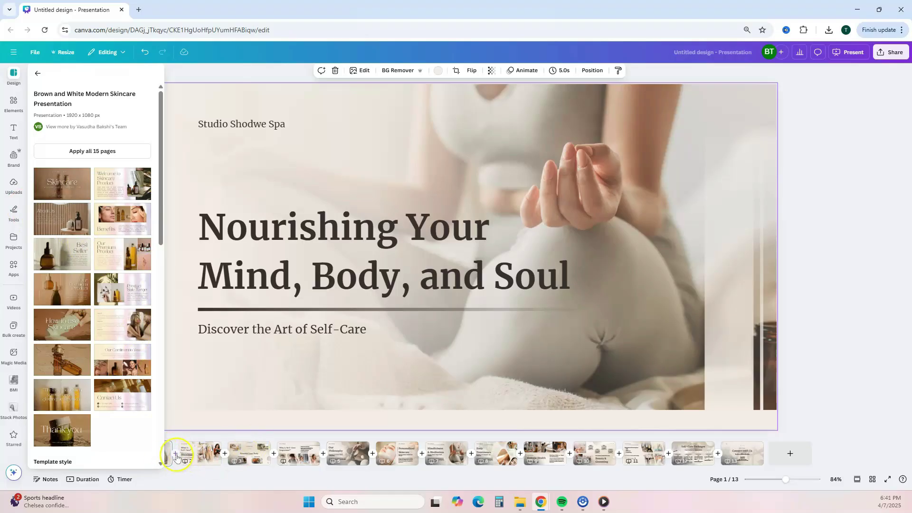
Insert a blank page 2 and give it the skincare template's About Us layout
left_click(176, 452)
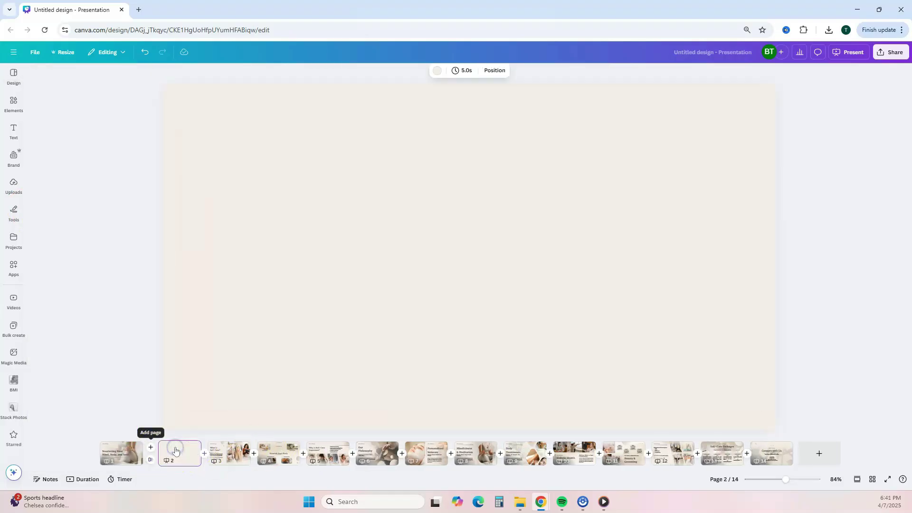
left_click(62, 184)
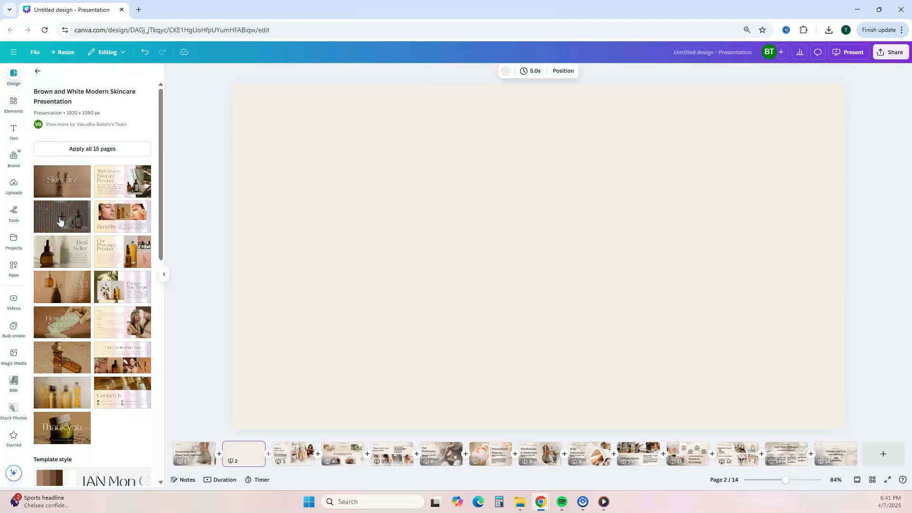
left_click(60, 220)
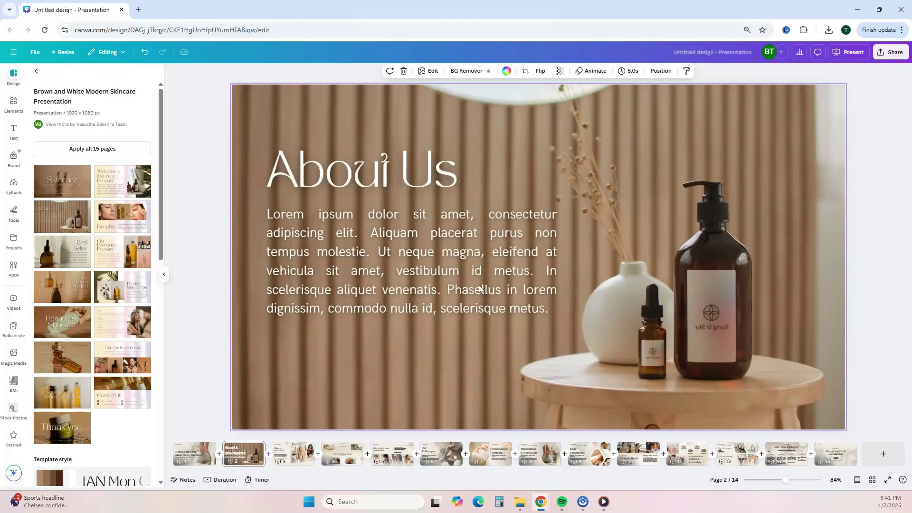
scroll(328, 190, "down", 2)
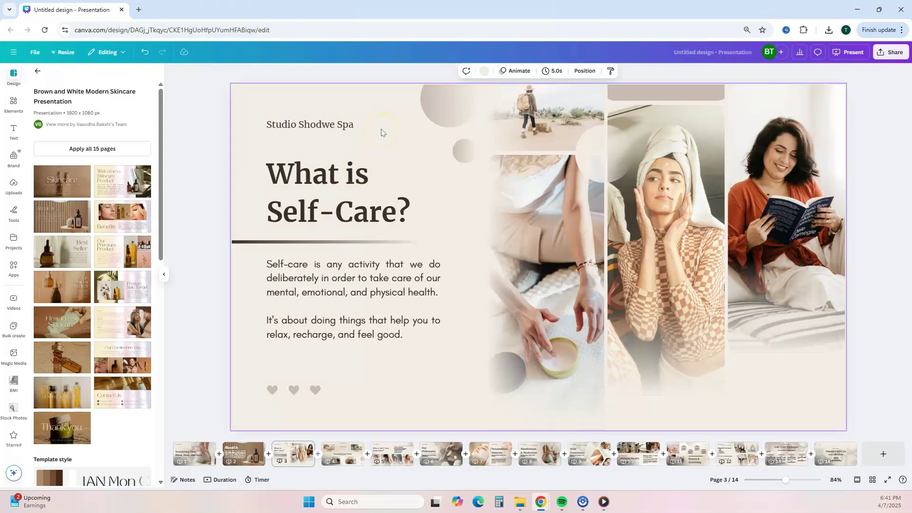
Select the jar photo on the What is Self-Care? slide and search Elements for 'selfcare'
left_click(361, 190)
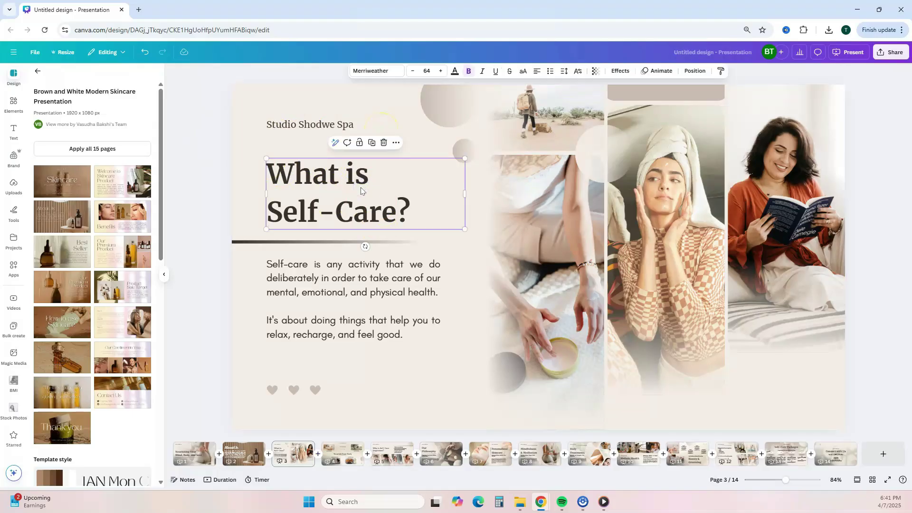
left_click(546, 234)
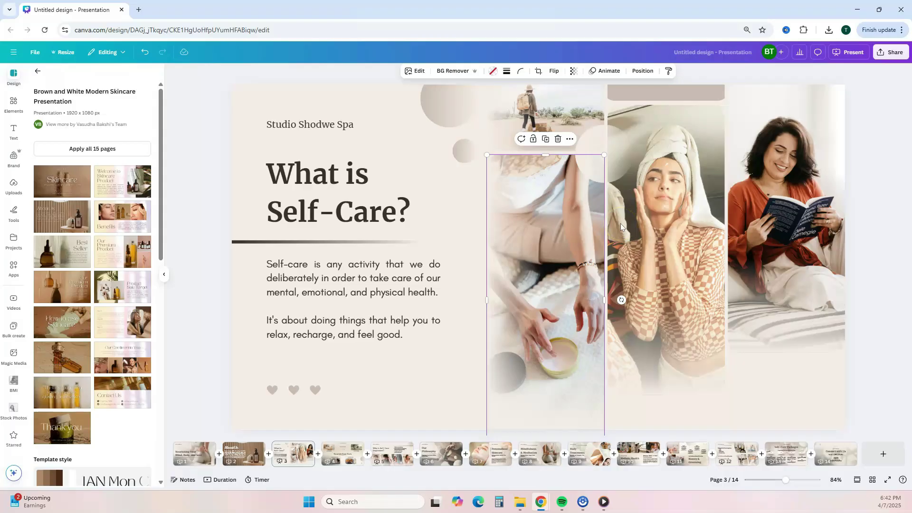
left_click(14, 103)
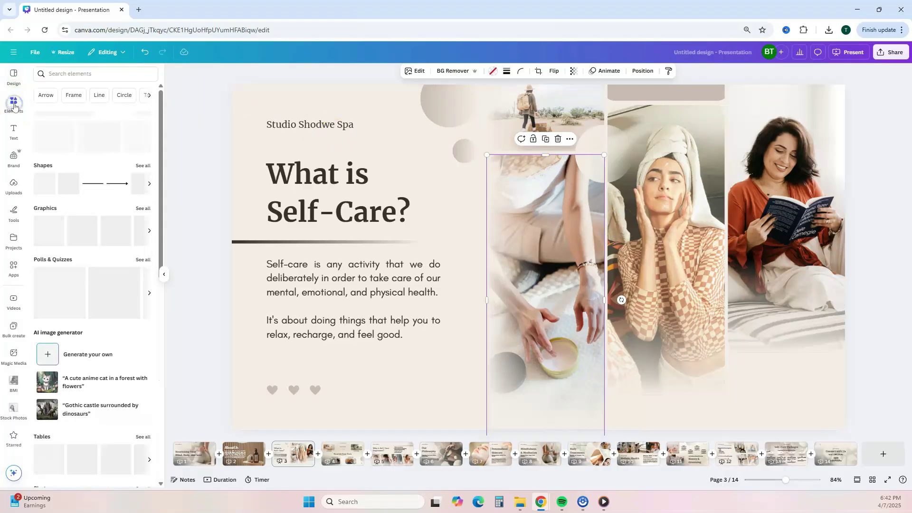
left_click(63, 73)
type("sle")
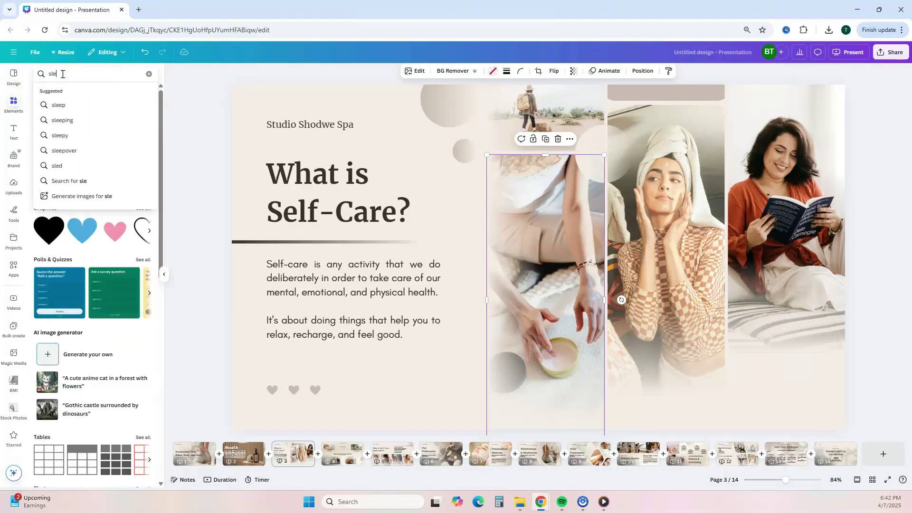
key("BackSpace")
key("BackSpace")
key("BackSpace")
type("selfcare")
key("Return")
Drop the laughing face-mask photo into the middle photo column, deleting the extra copy
left_click(136, 163)
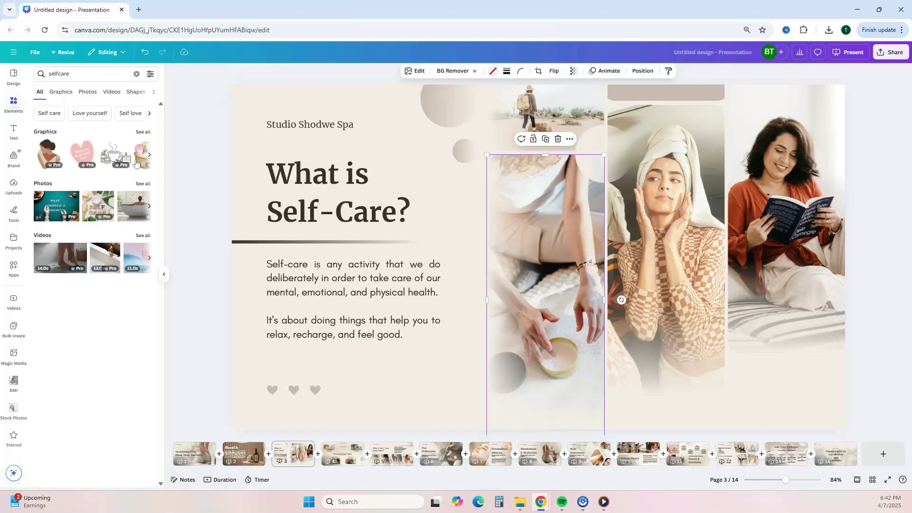
left_click(136, 166)
left_click(144, 188)
scroll(60, 239, "down", 5)
left_click(59, 239)
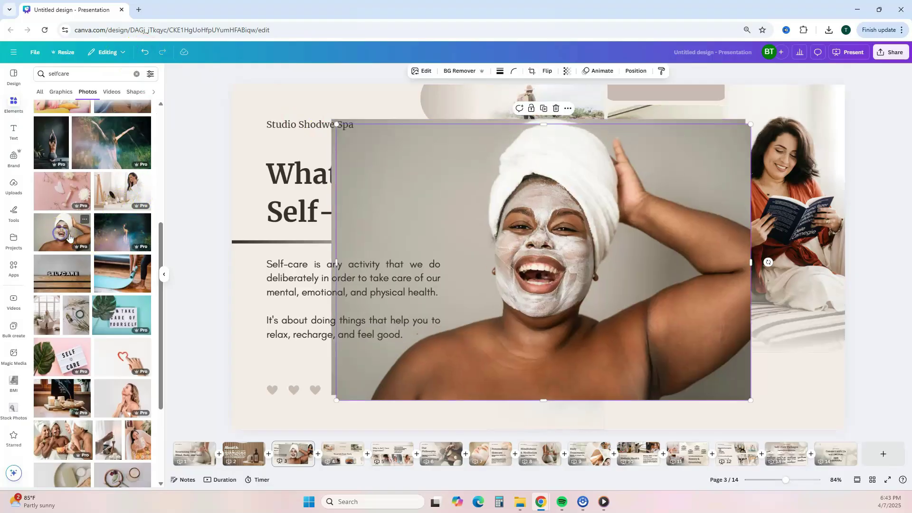
left_click_drag(594, 292, 730, 309)
left_click(404, 159)
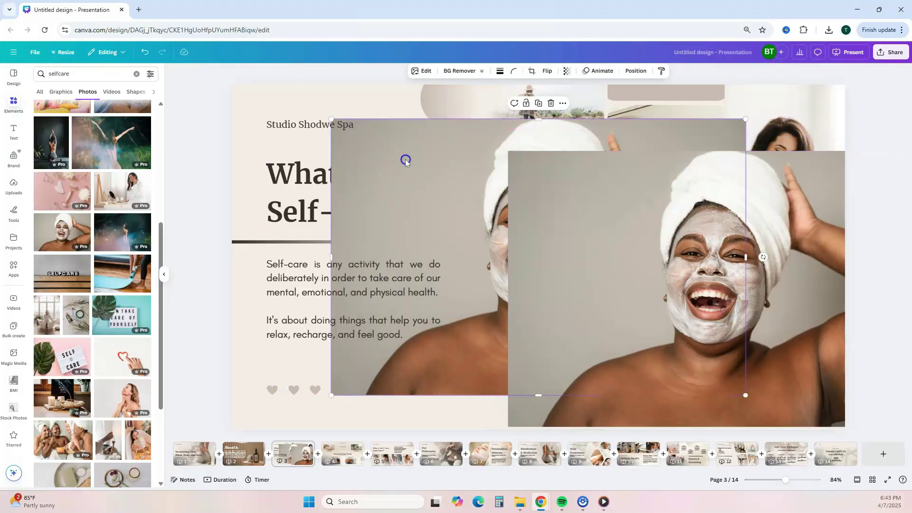
left_click(551, 103)
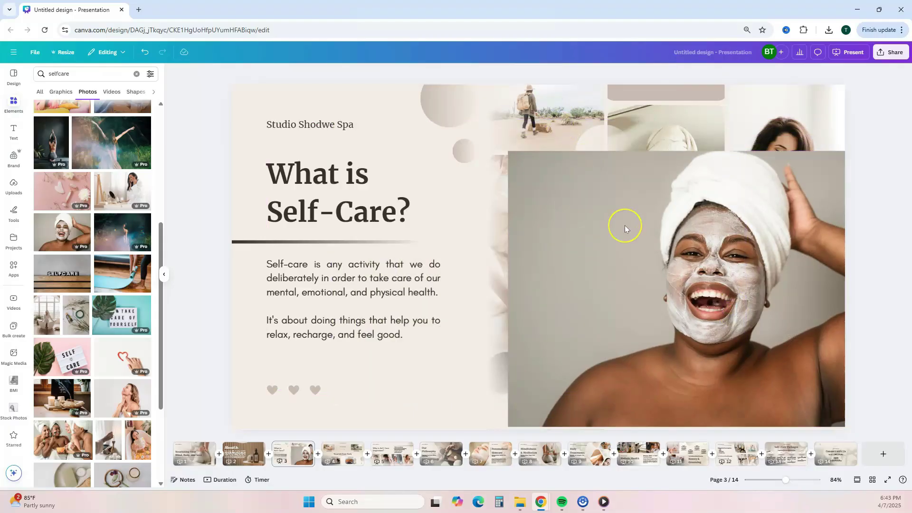
mouse_move(625, 229)
left_mouse_down()
mouse_move(575, 212)
mouse_move(623, 216)
left_mouse_up()
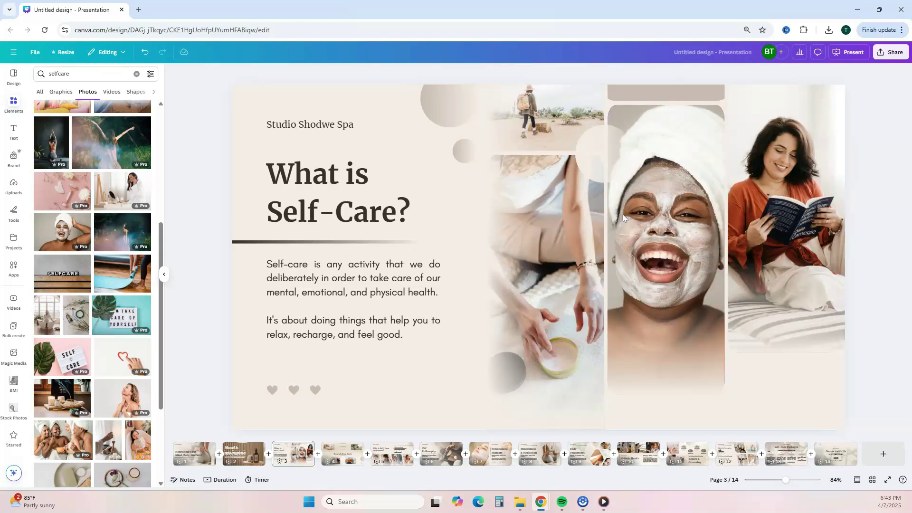
left_click(361, 122)
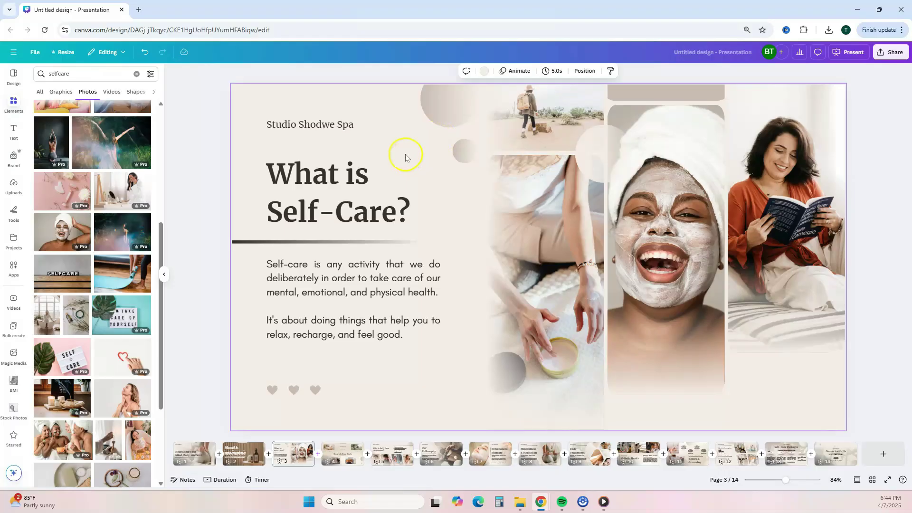
Review the background colour and animation options for the What is Self-Care? slide
left_click(371, 98)
left_click(484, 71)
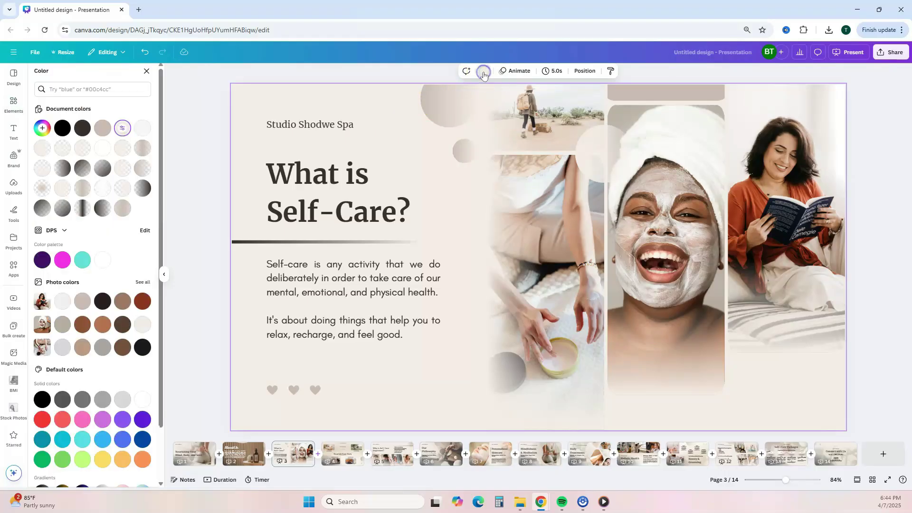
left_click(506, 72)
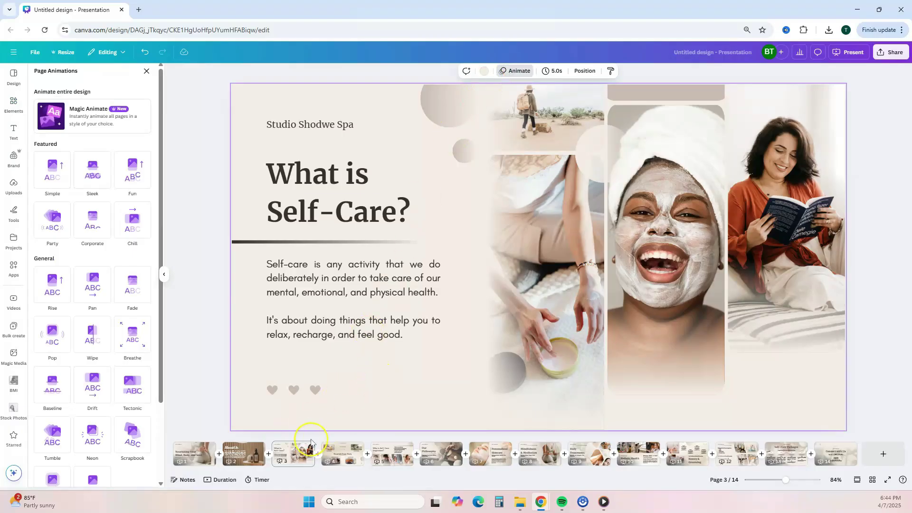
Add a transition to page 3 and open its speaker notes
left_click(251, 452)
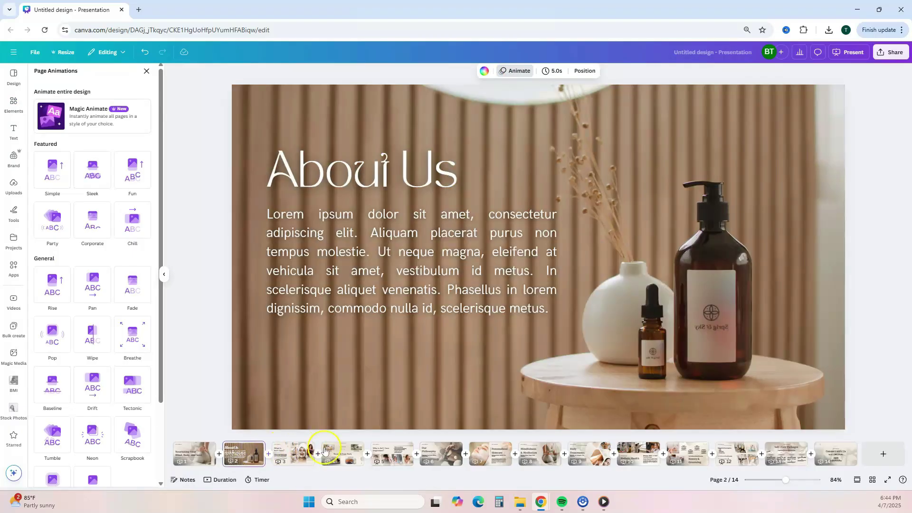
left_click(296, 451)
left_click(314, 451)
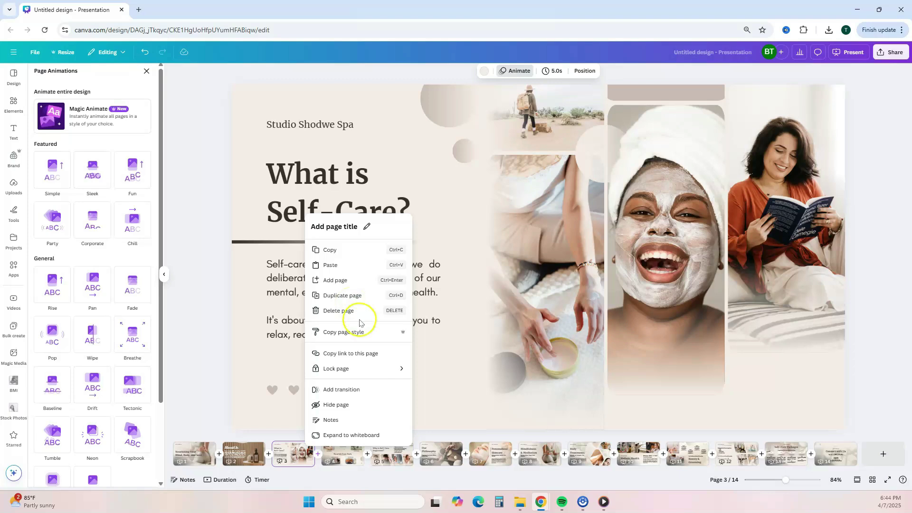
left_click(357, 393)
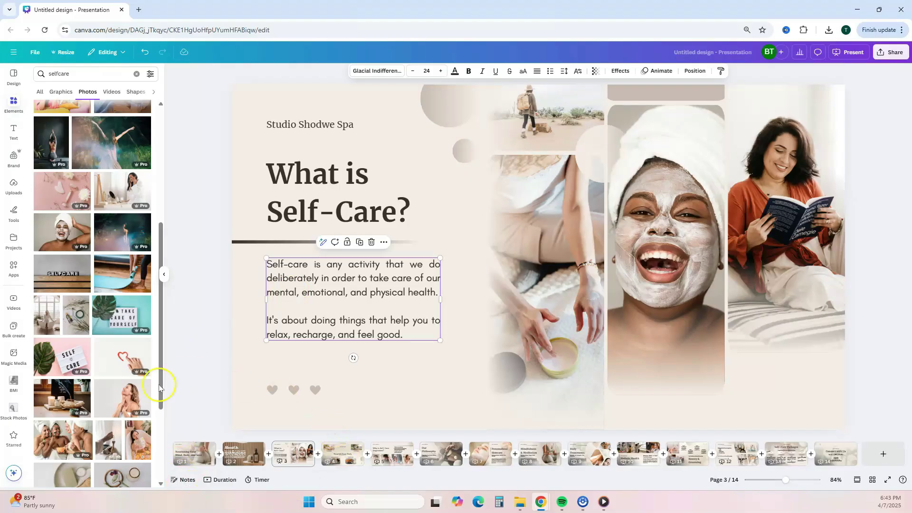
left_click(184, 480)
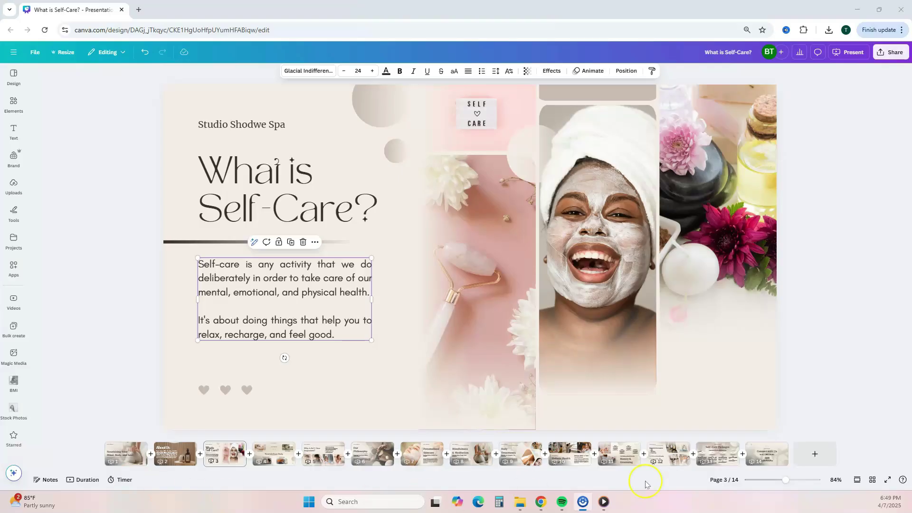
Choose Present and record and continue into the recording studio
left_click(850, 53)
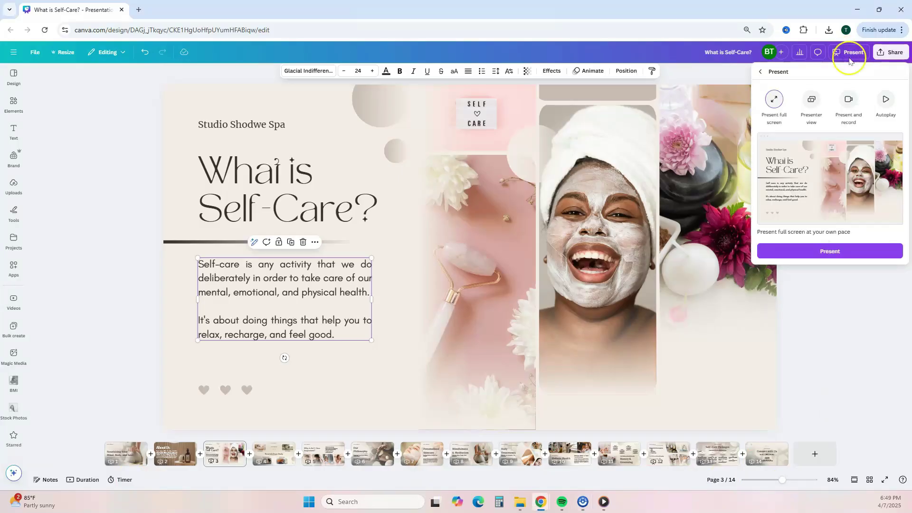
left_click(849, 99)
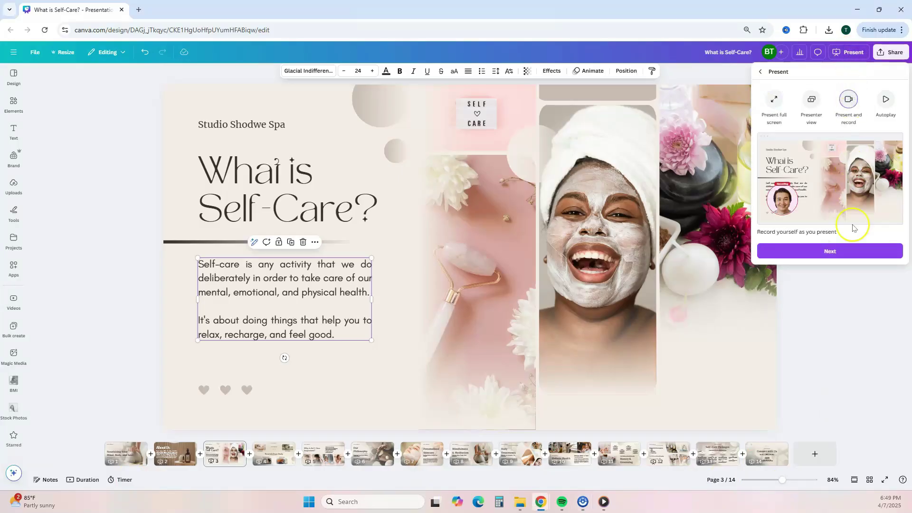
left_click(834, 253)
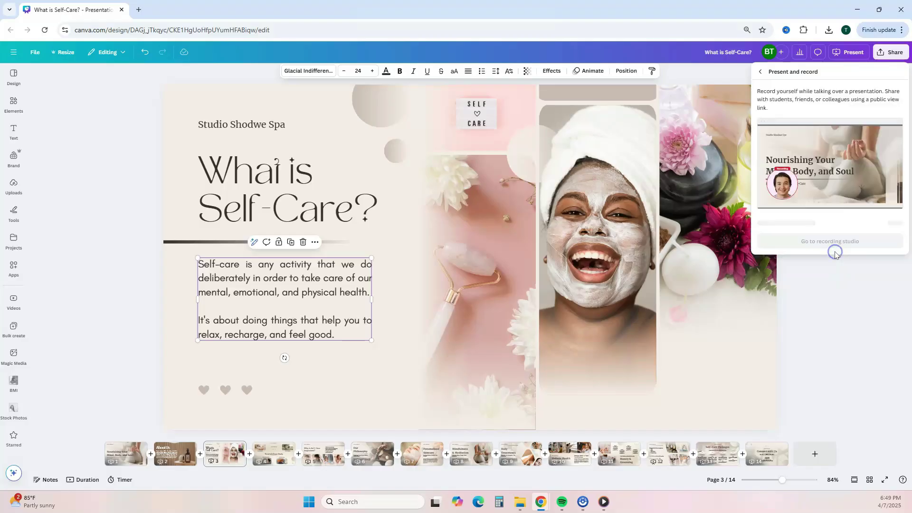
left_click(828, 232)
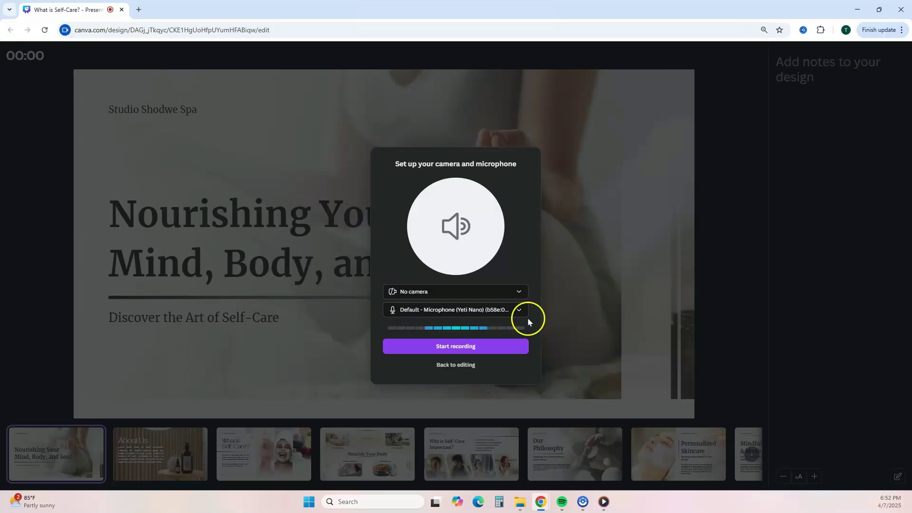
Record the presentation while moving through the About Us and What is Self-Care? slides, then end it
left_click(498, 347)
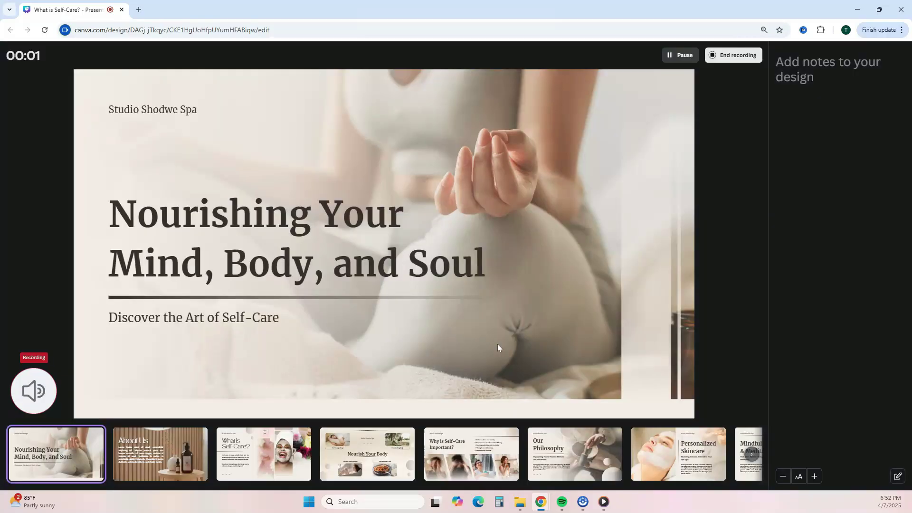
left_click(162, 461)
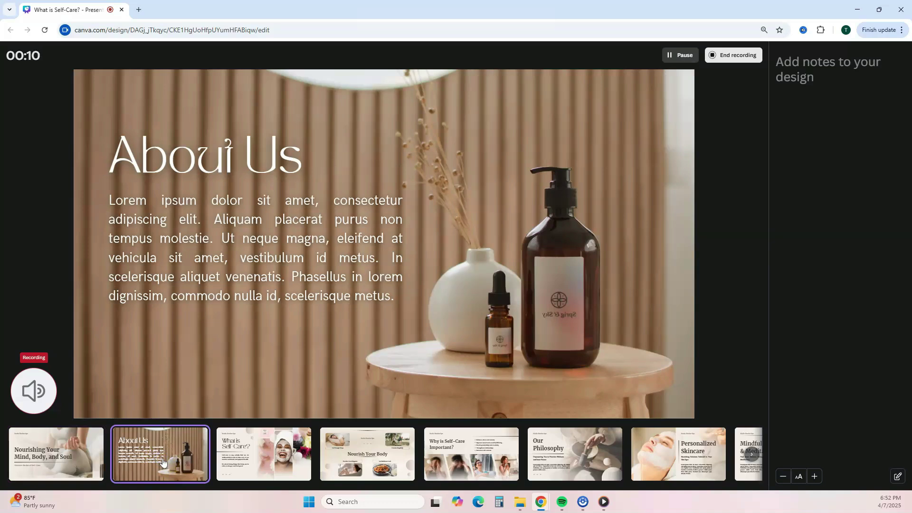
left_click(239, 465)
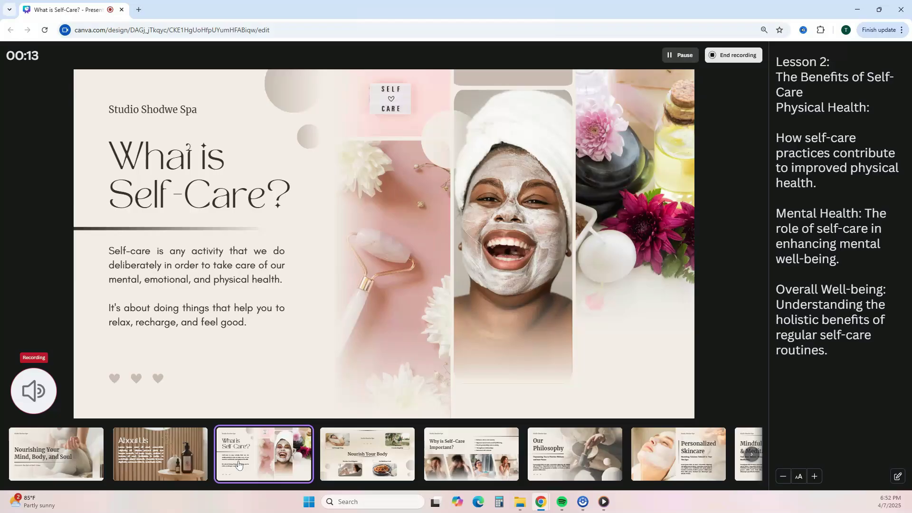
left_click(246, 470)
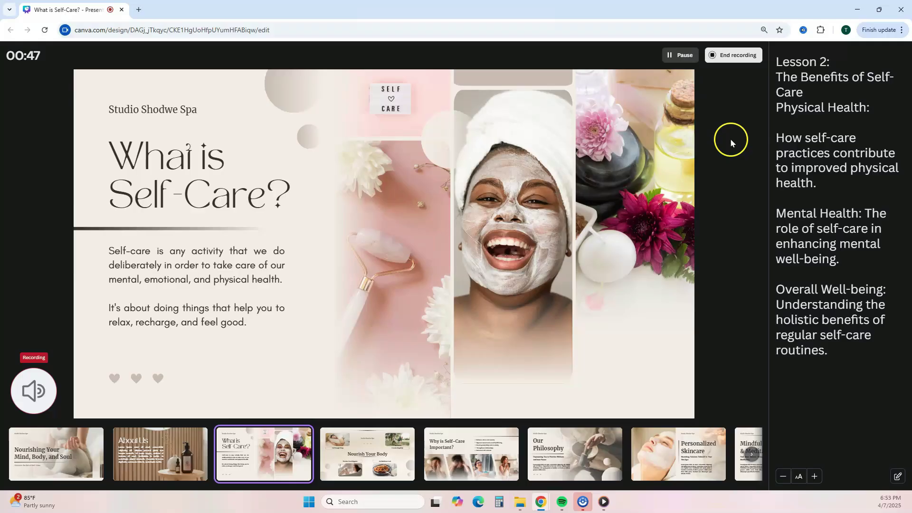
left_click(737, 55)
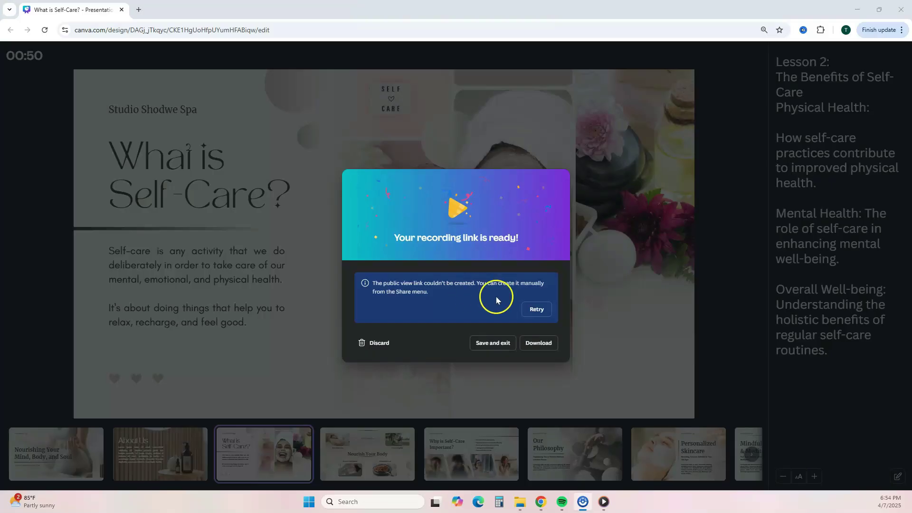
Download the saved 'What is Self-Care?' recording from the Present and record panel, then close the panel
left_click(540, 347)
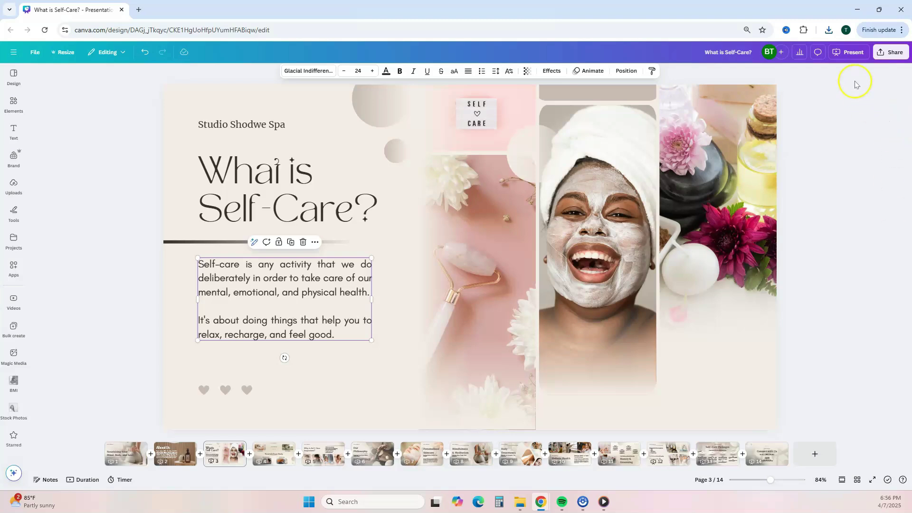
left_click(841, 53)
left_click(845, 122)
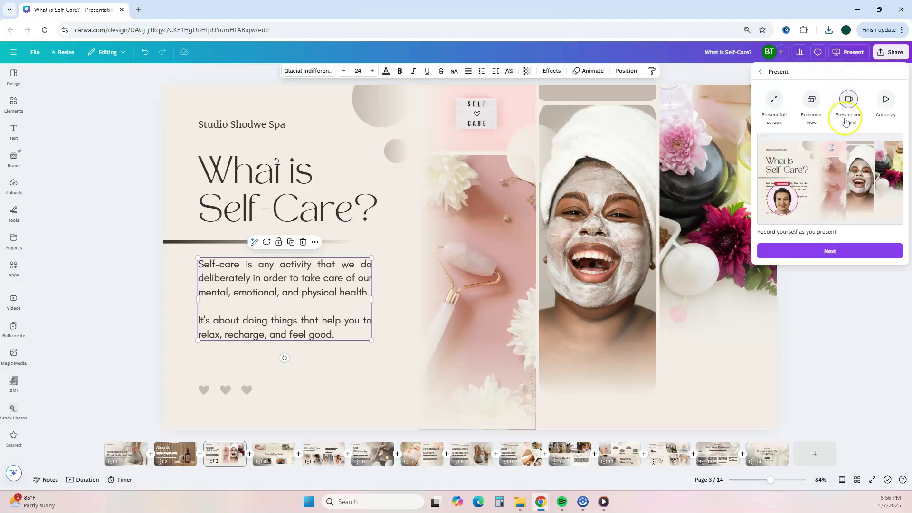
left_click(849, 99)
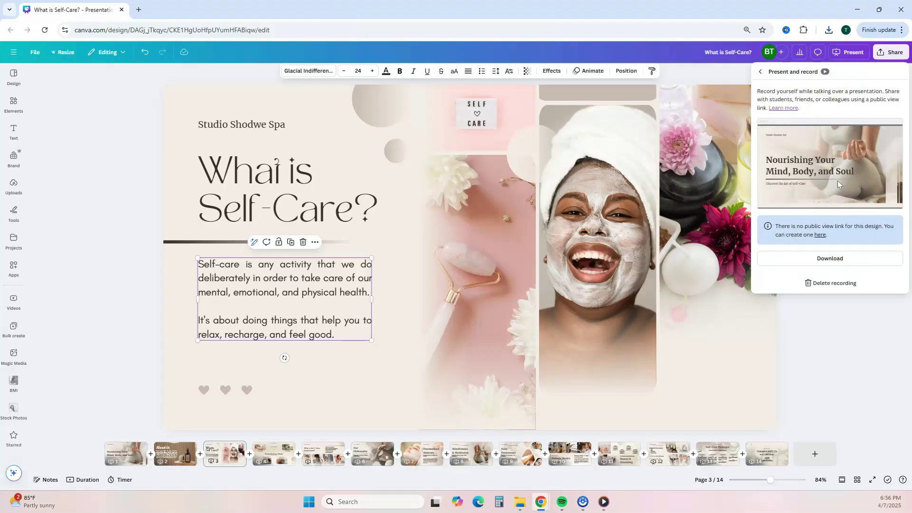
left_click(839, 259)
left_click(841, 261)
left_click(851, 314)
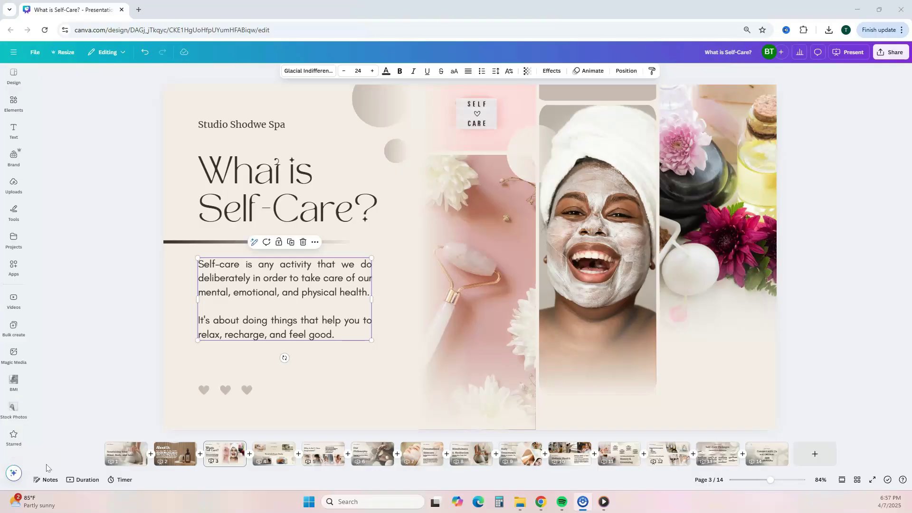
Create a new landscape video design from the File menu
left_click(35, 53)
left_click(50, 113)
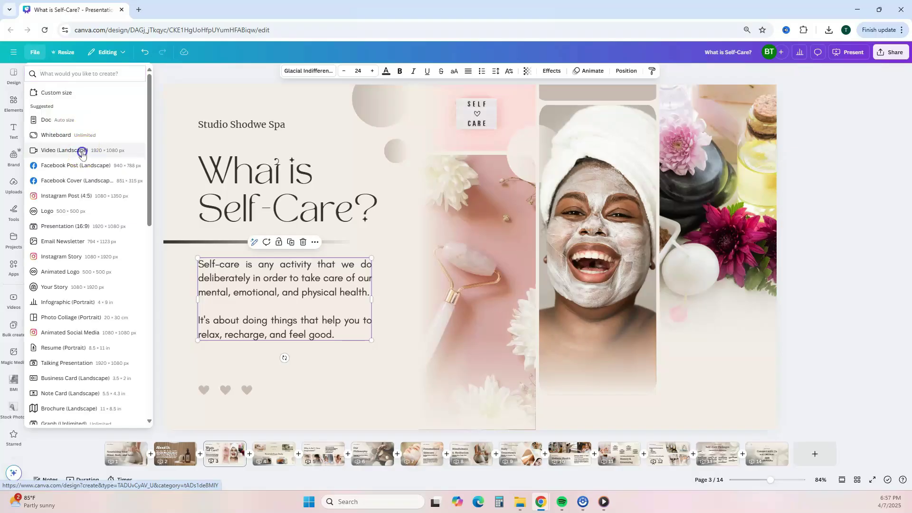
left_click(81, 152)
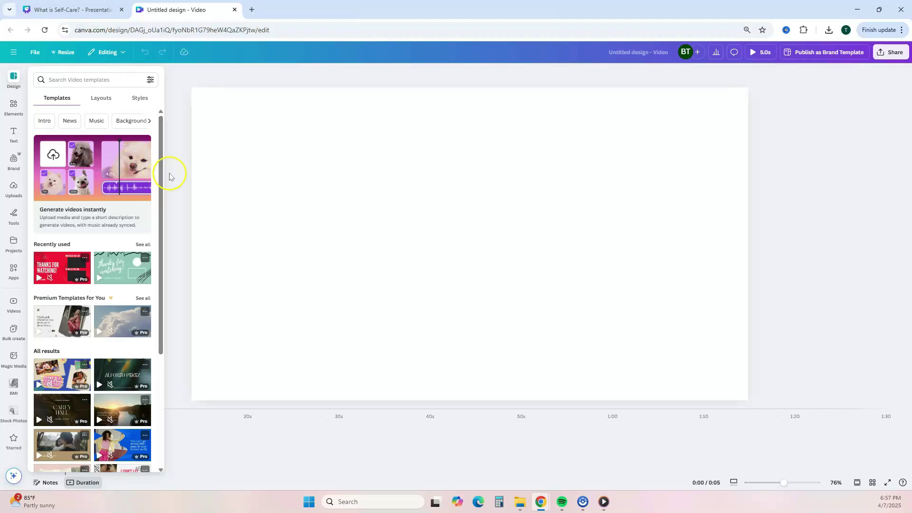
Upload the What is Self-Care recording file to Uploads
left_click(13, 187)
left_click(84, 96)
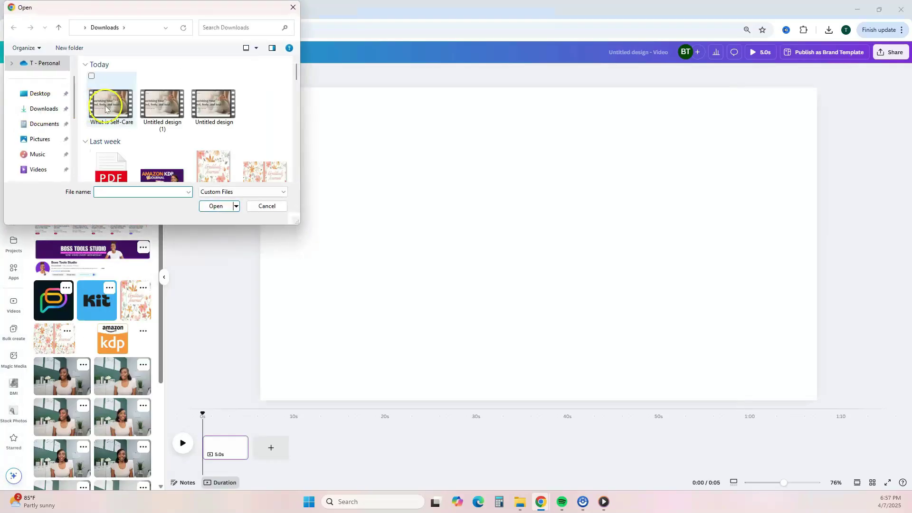
left_click(112, 104)
left_click(212, 208)
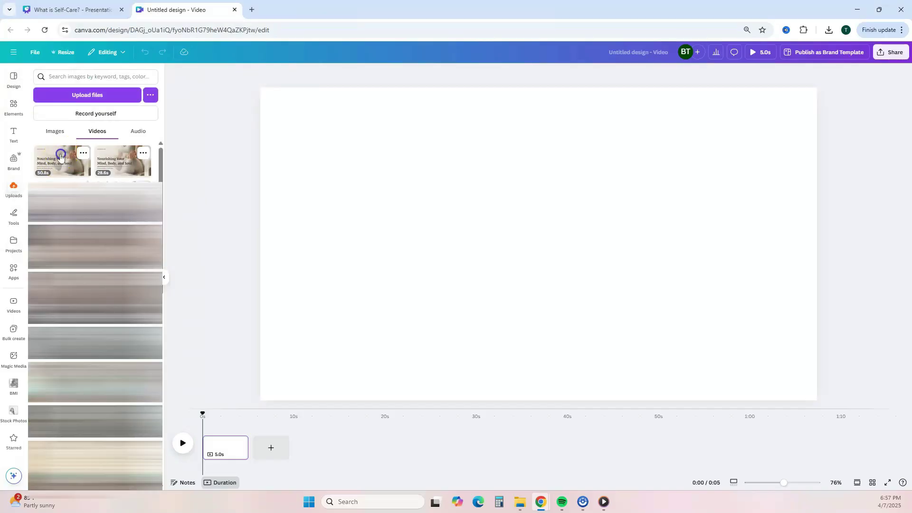
Add the uploaded recording to the page and set it as the background video
left_click(65, 158)
left_click(366, 159)
left_click(552, 158)
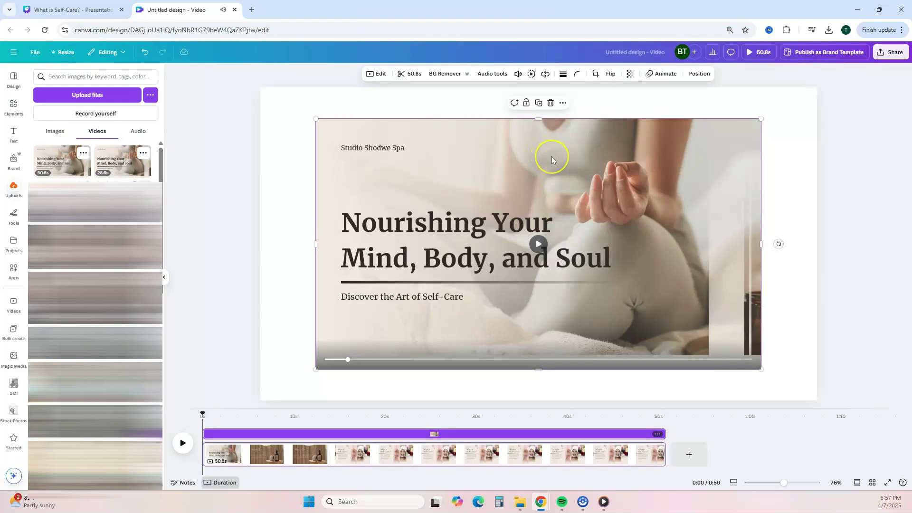
right_click(552, 159)
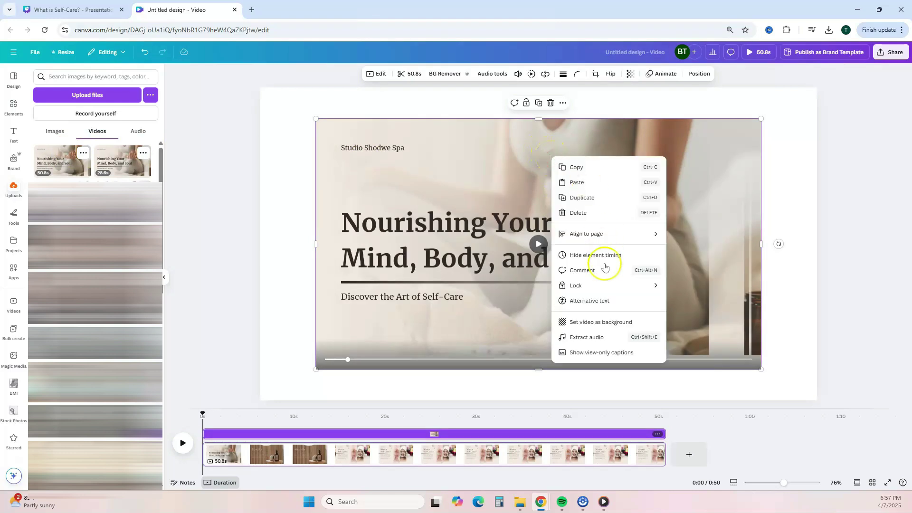
left_click(603, 322)
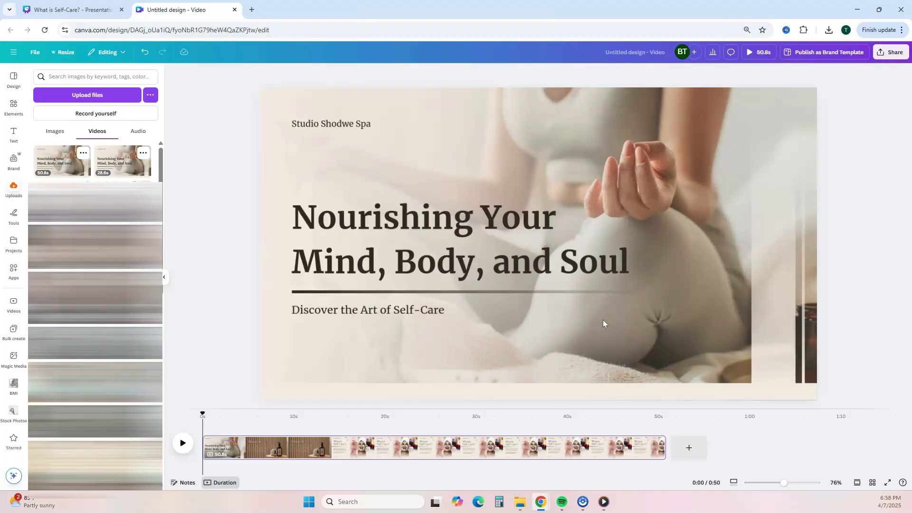
Select the background video, play it and review its trim settings, then pause playback
left_click(534, 190)
left_click(534, 188)
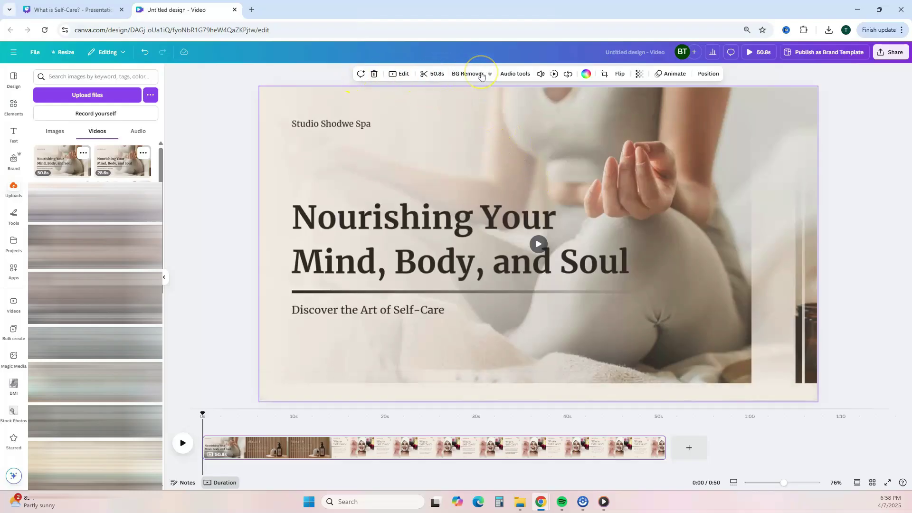
left_click(409, 87)
left_click(418, 92)
left_click(457, 90)
left_click(432, 73)
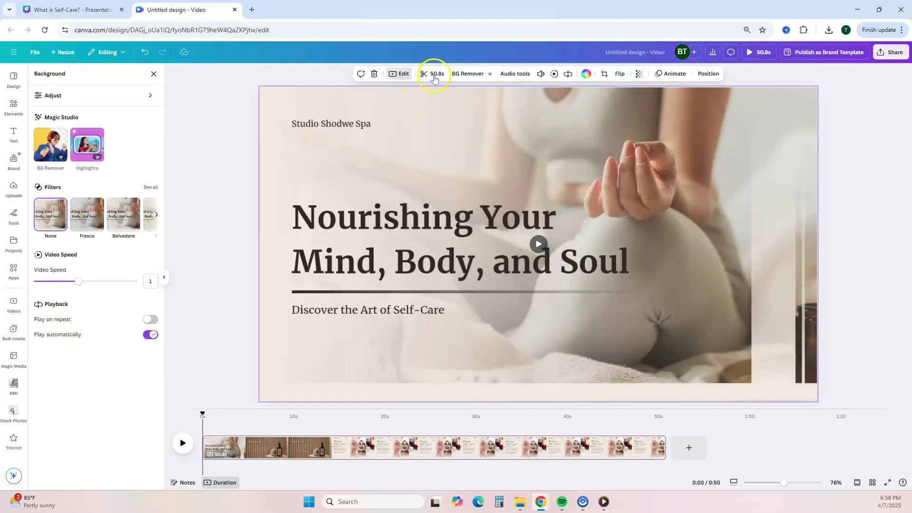
left_click(279, 74)
left_click(194, 79)
Review the video's audio, volume and playback speed settings, then bring up Share
left_click(513, 76)
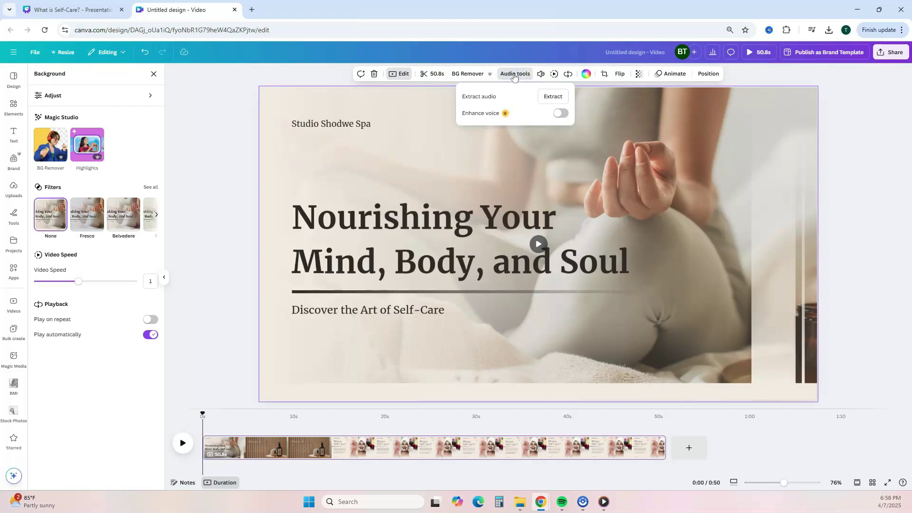
left_click(541, 75)
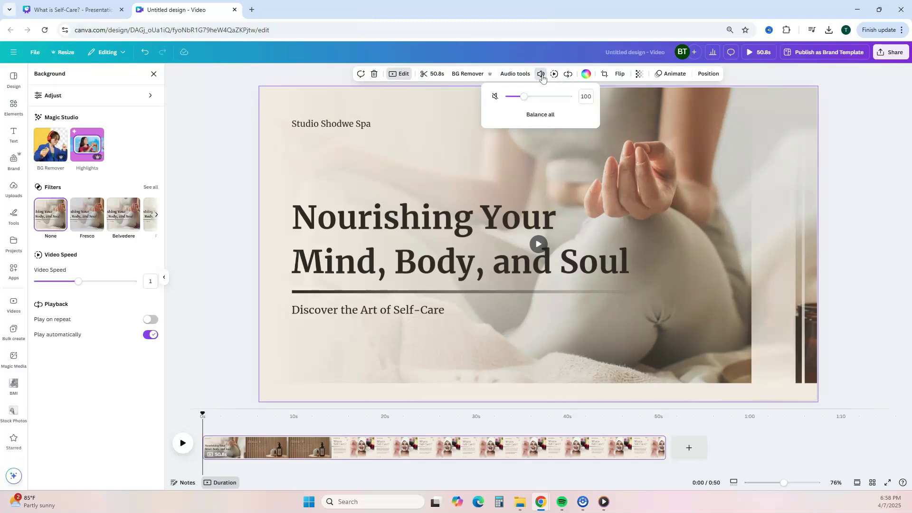
left_click(554, 75)
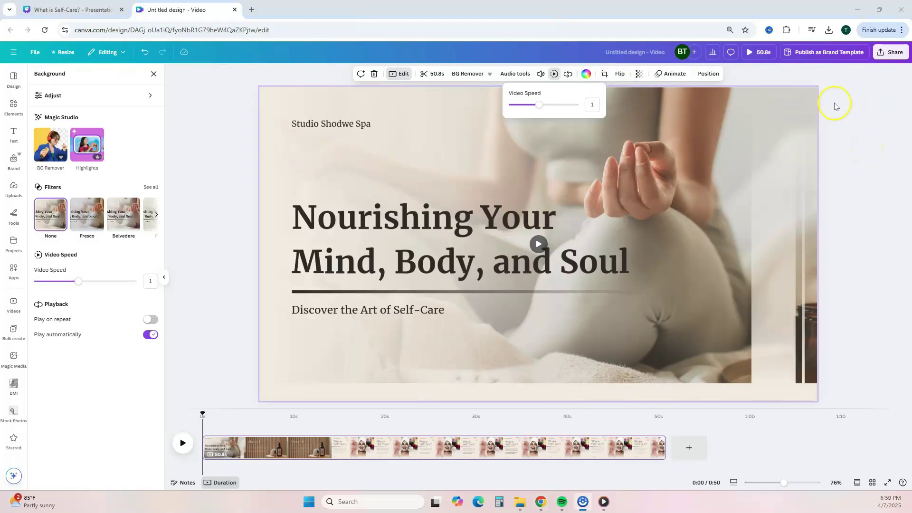
left_click(893, 52)
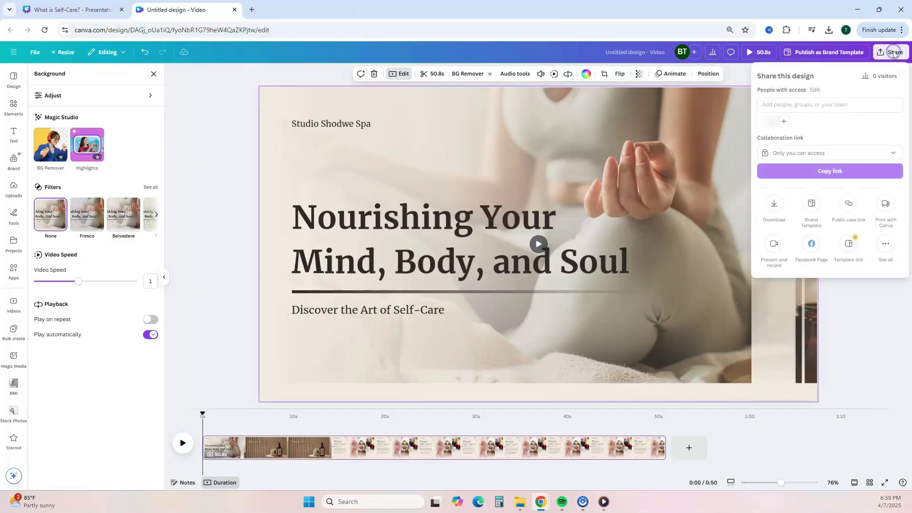
Download the untitled video design as a 1080p MP4 Video and deselect the video
left_click(774, 205)
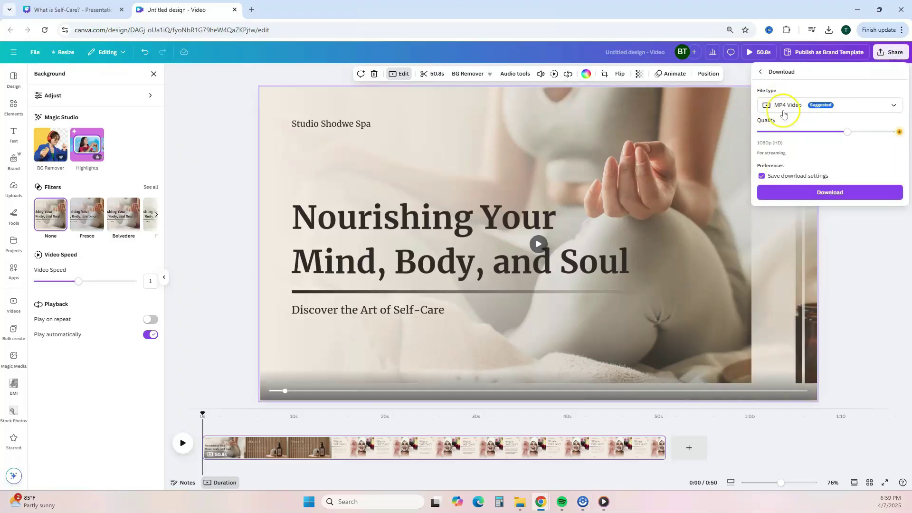
left_click(866, 193)
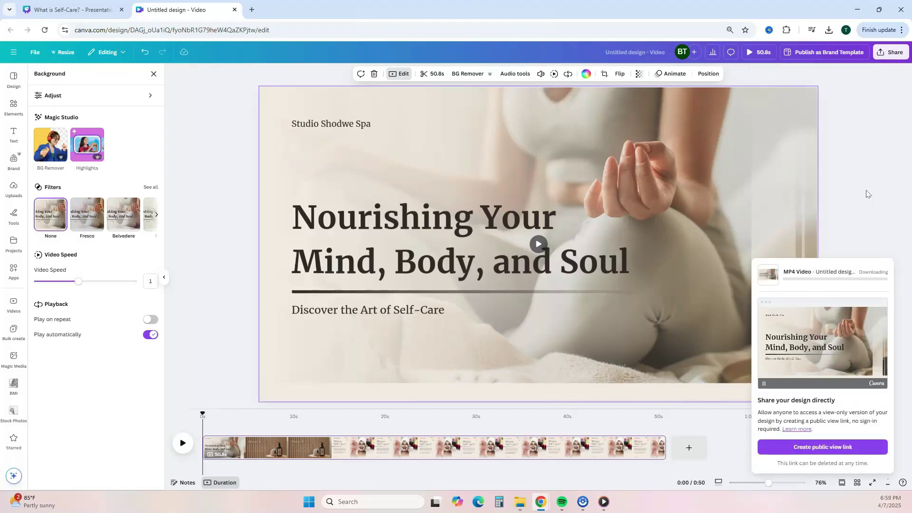
left_click(814, 184)
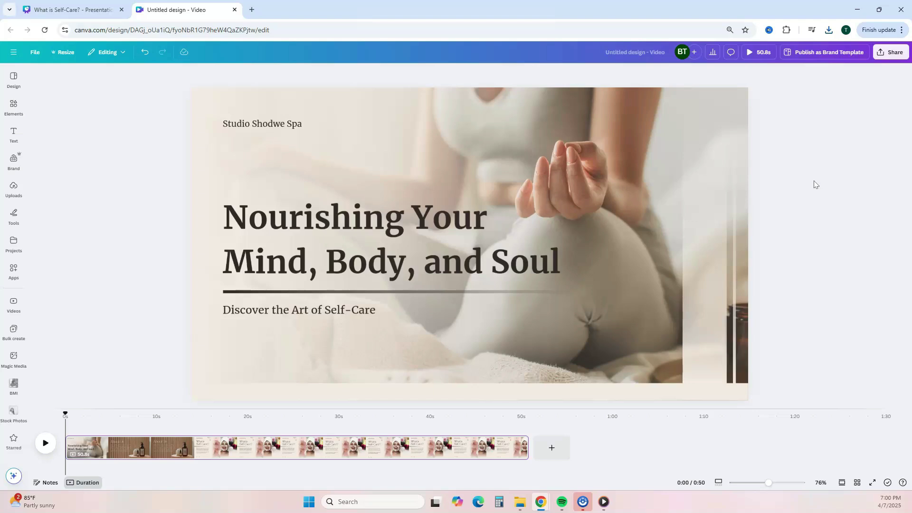